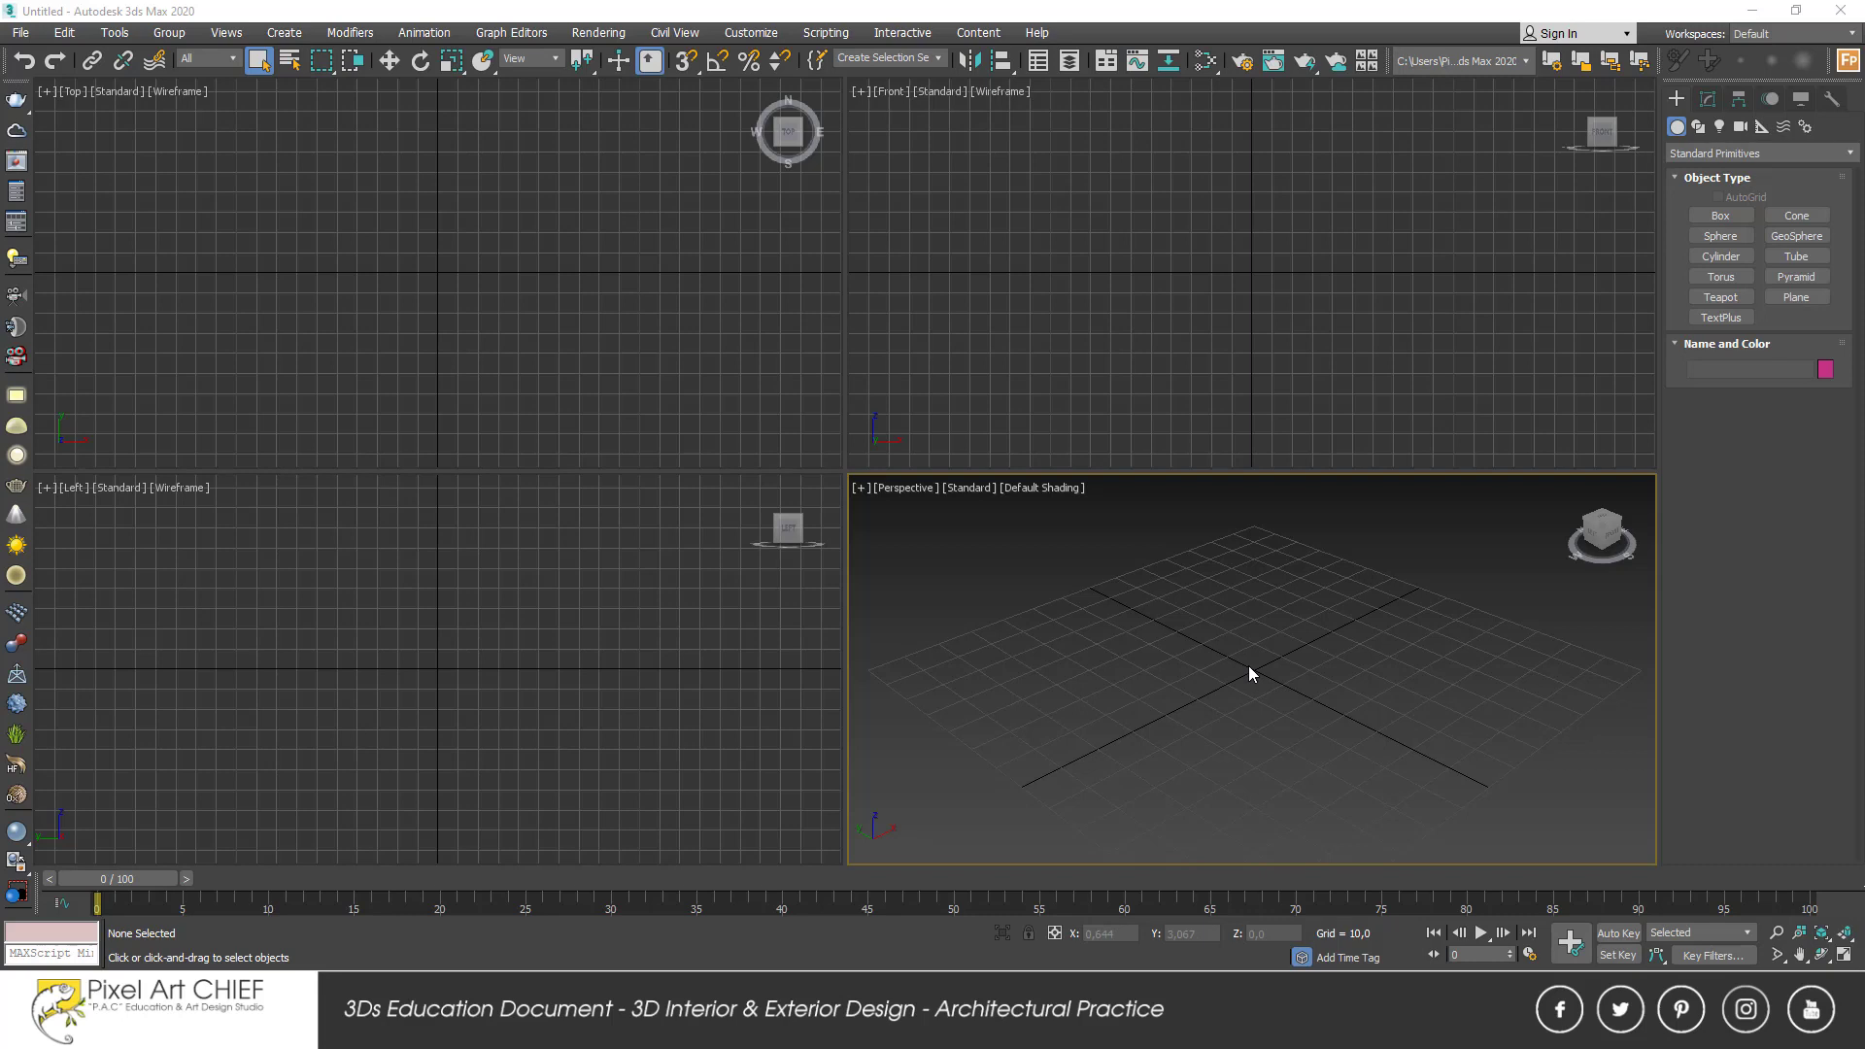
Activate the Front, Top, Left and Perspective viewports in turn to examine the four-view layout, finishing in Perspective
click(1243, 396)
click(674, 344)
click(596, 649)
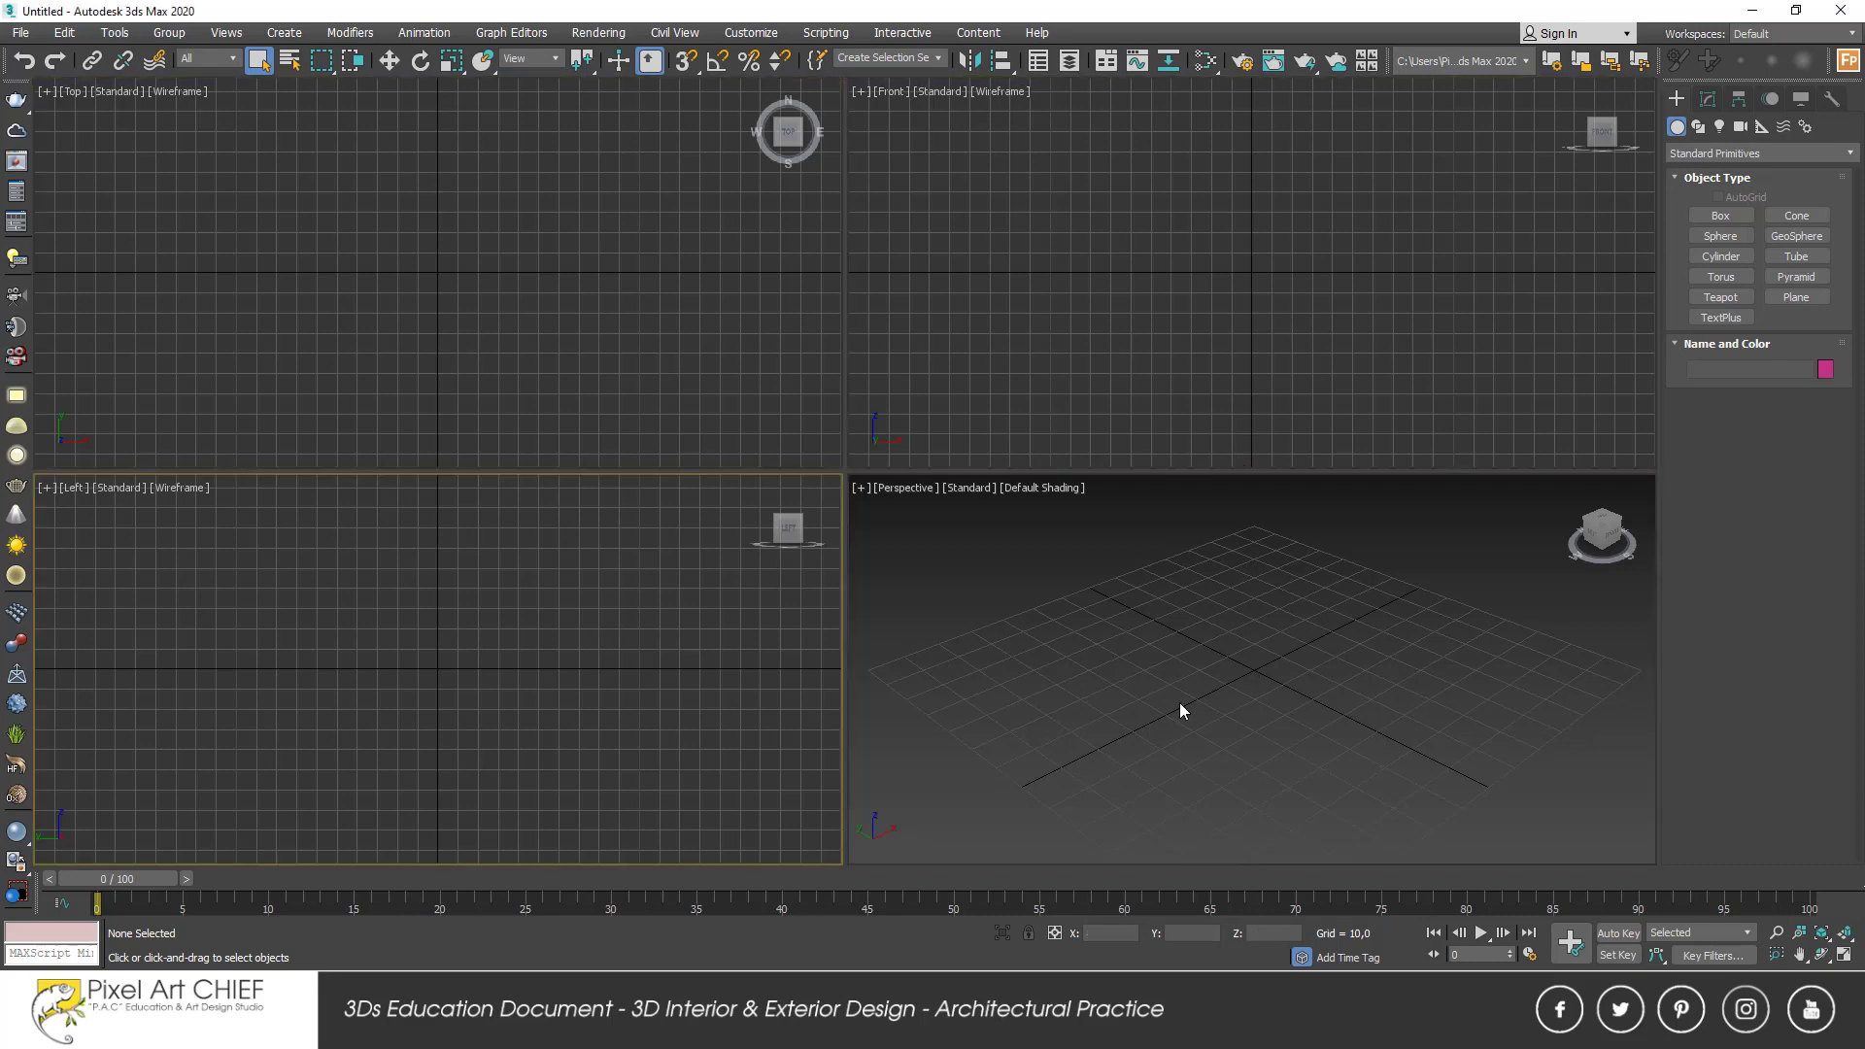
click(1200, 697)
click(1202, 347)
click(758, 446)
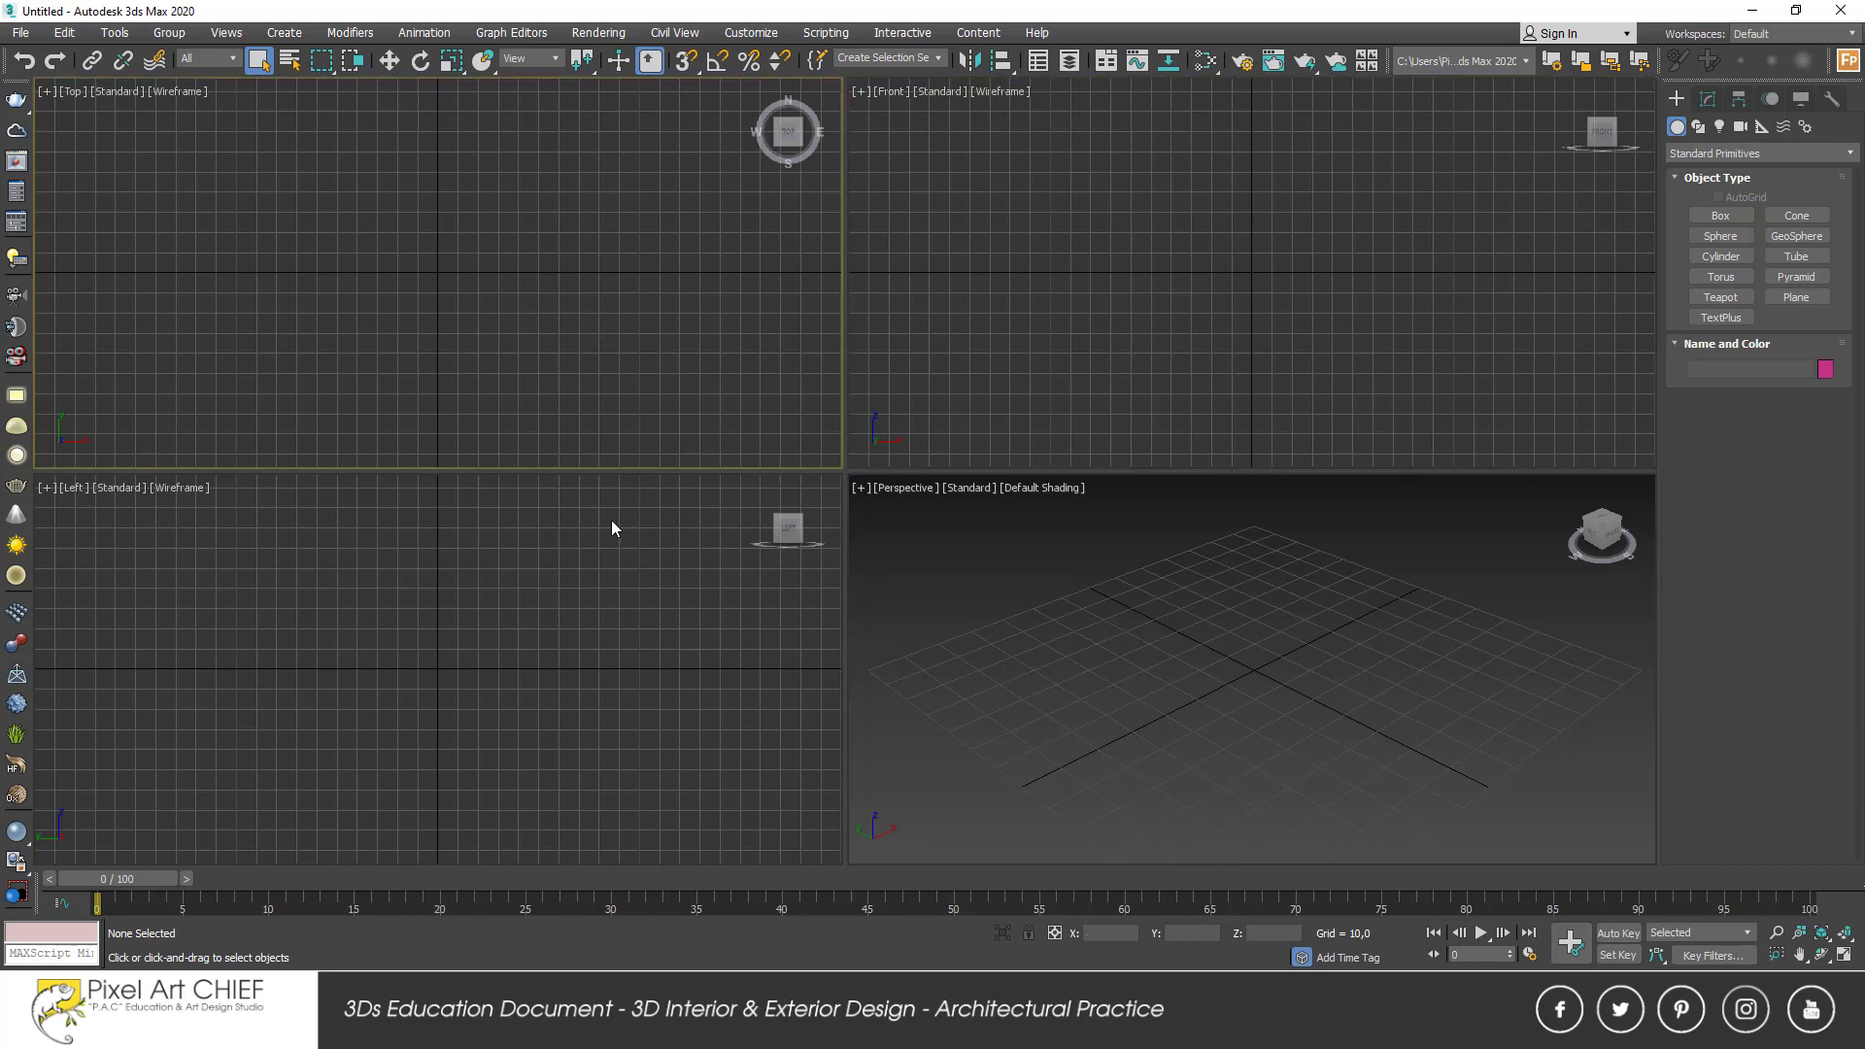
click(621, 544)
click(1116, 684)
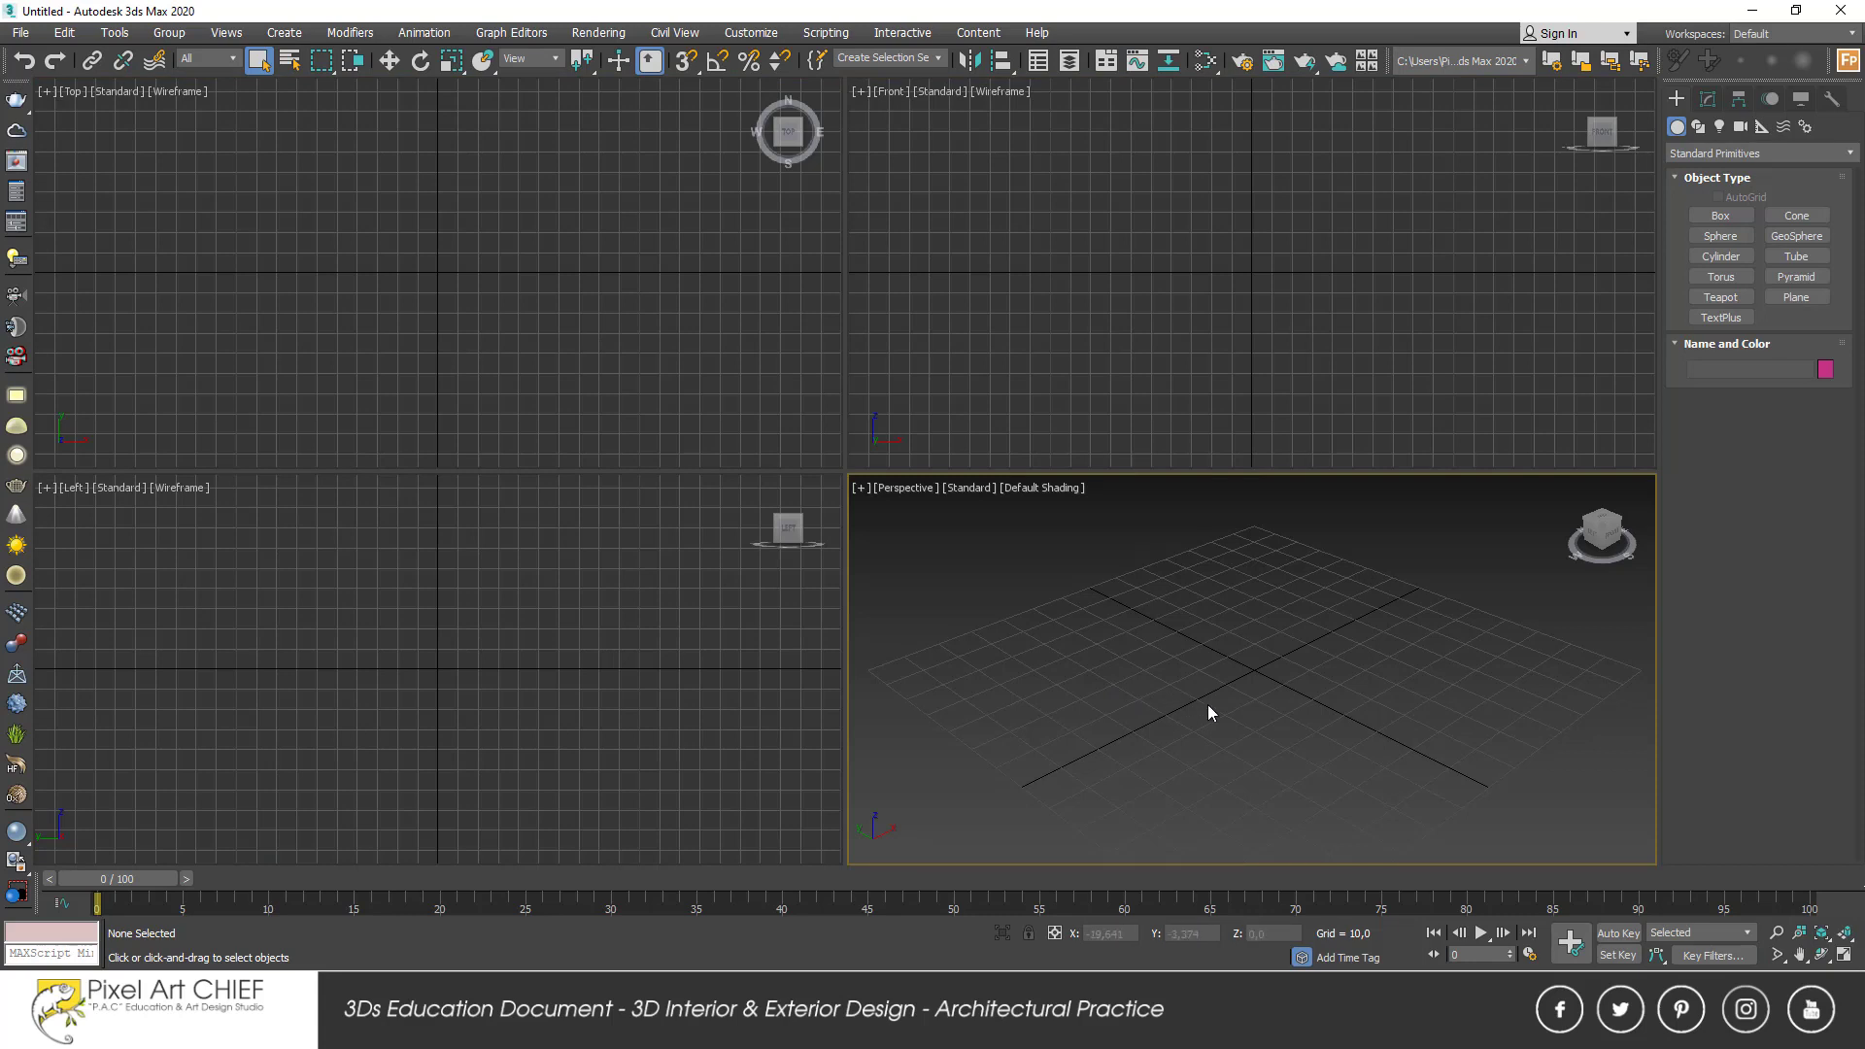
click(1226, 363)
click(626, 363)
click(833, 692)
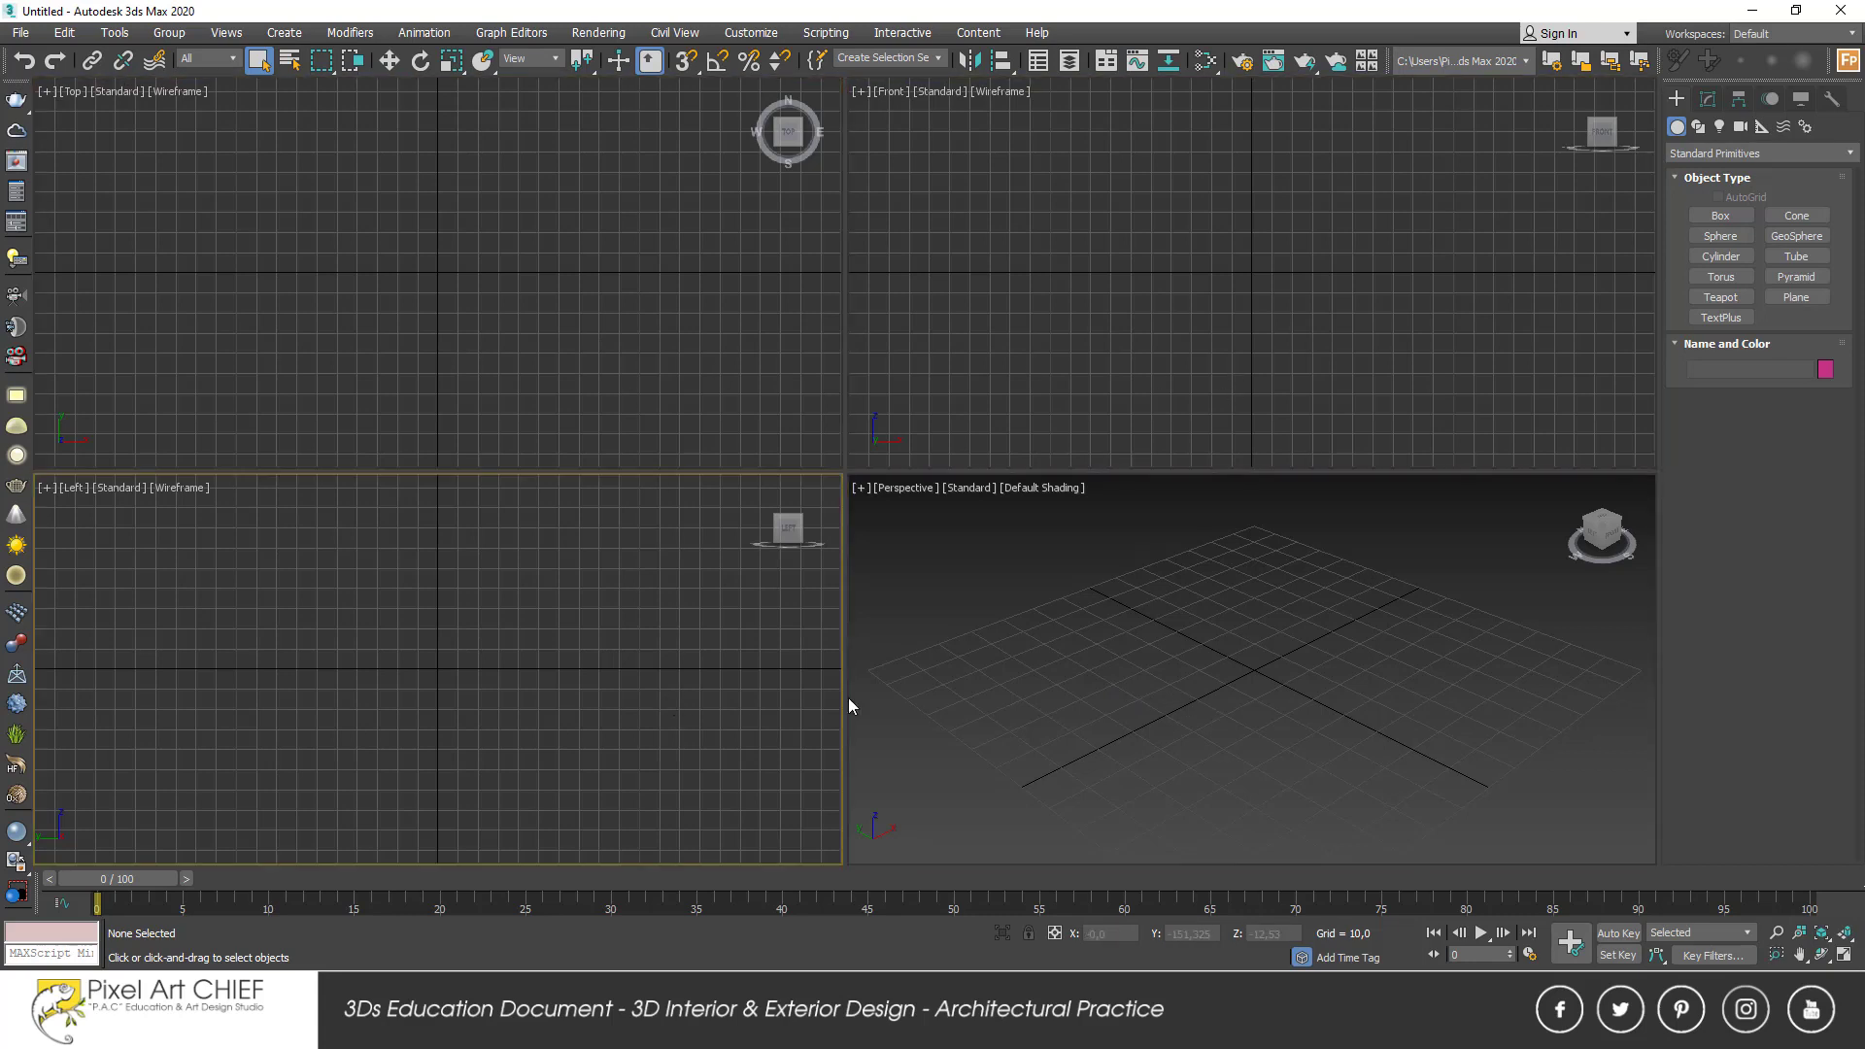
click(1213, 720)
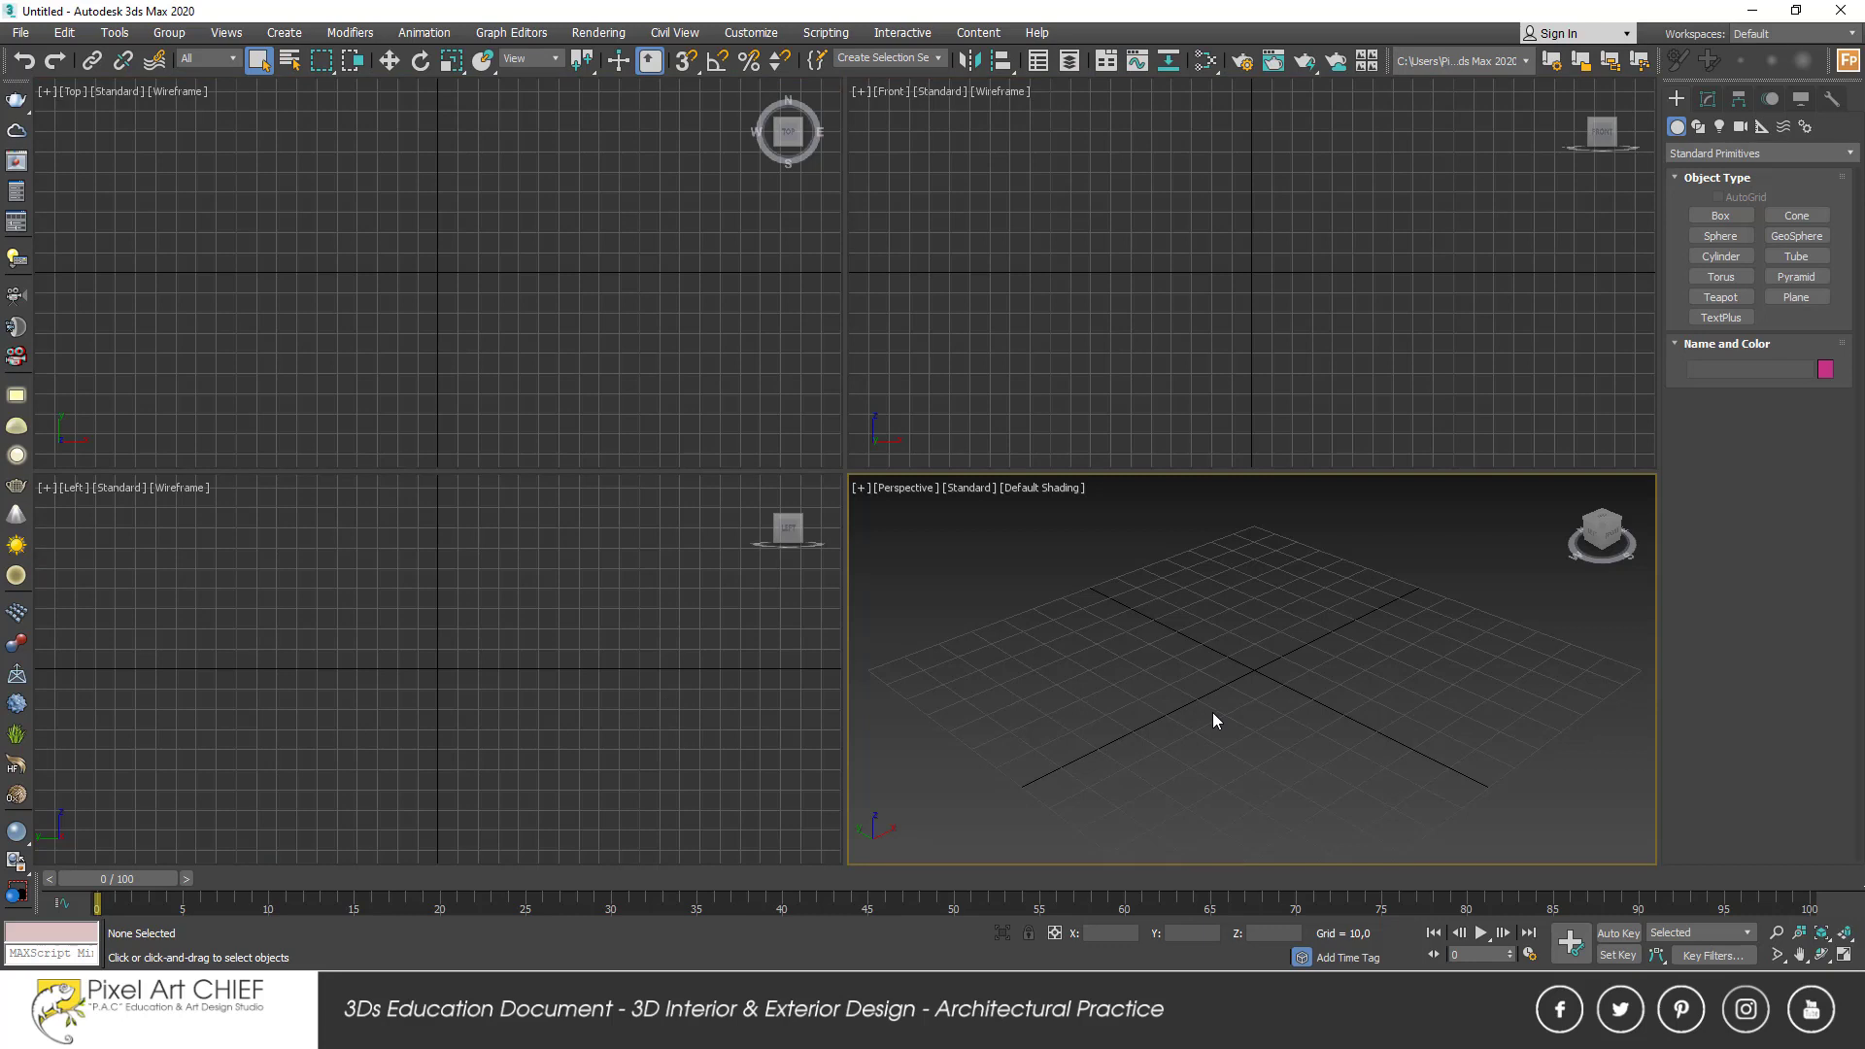
Create a box about 46 long, 30 wide and 42.5 high in the Perspective viewport and delete it
click(1718, 218)
drag(1124, 616, 1095, 708)
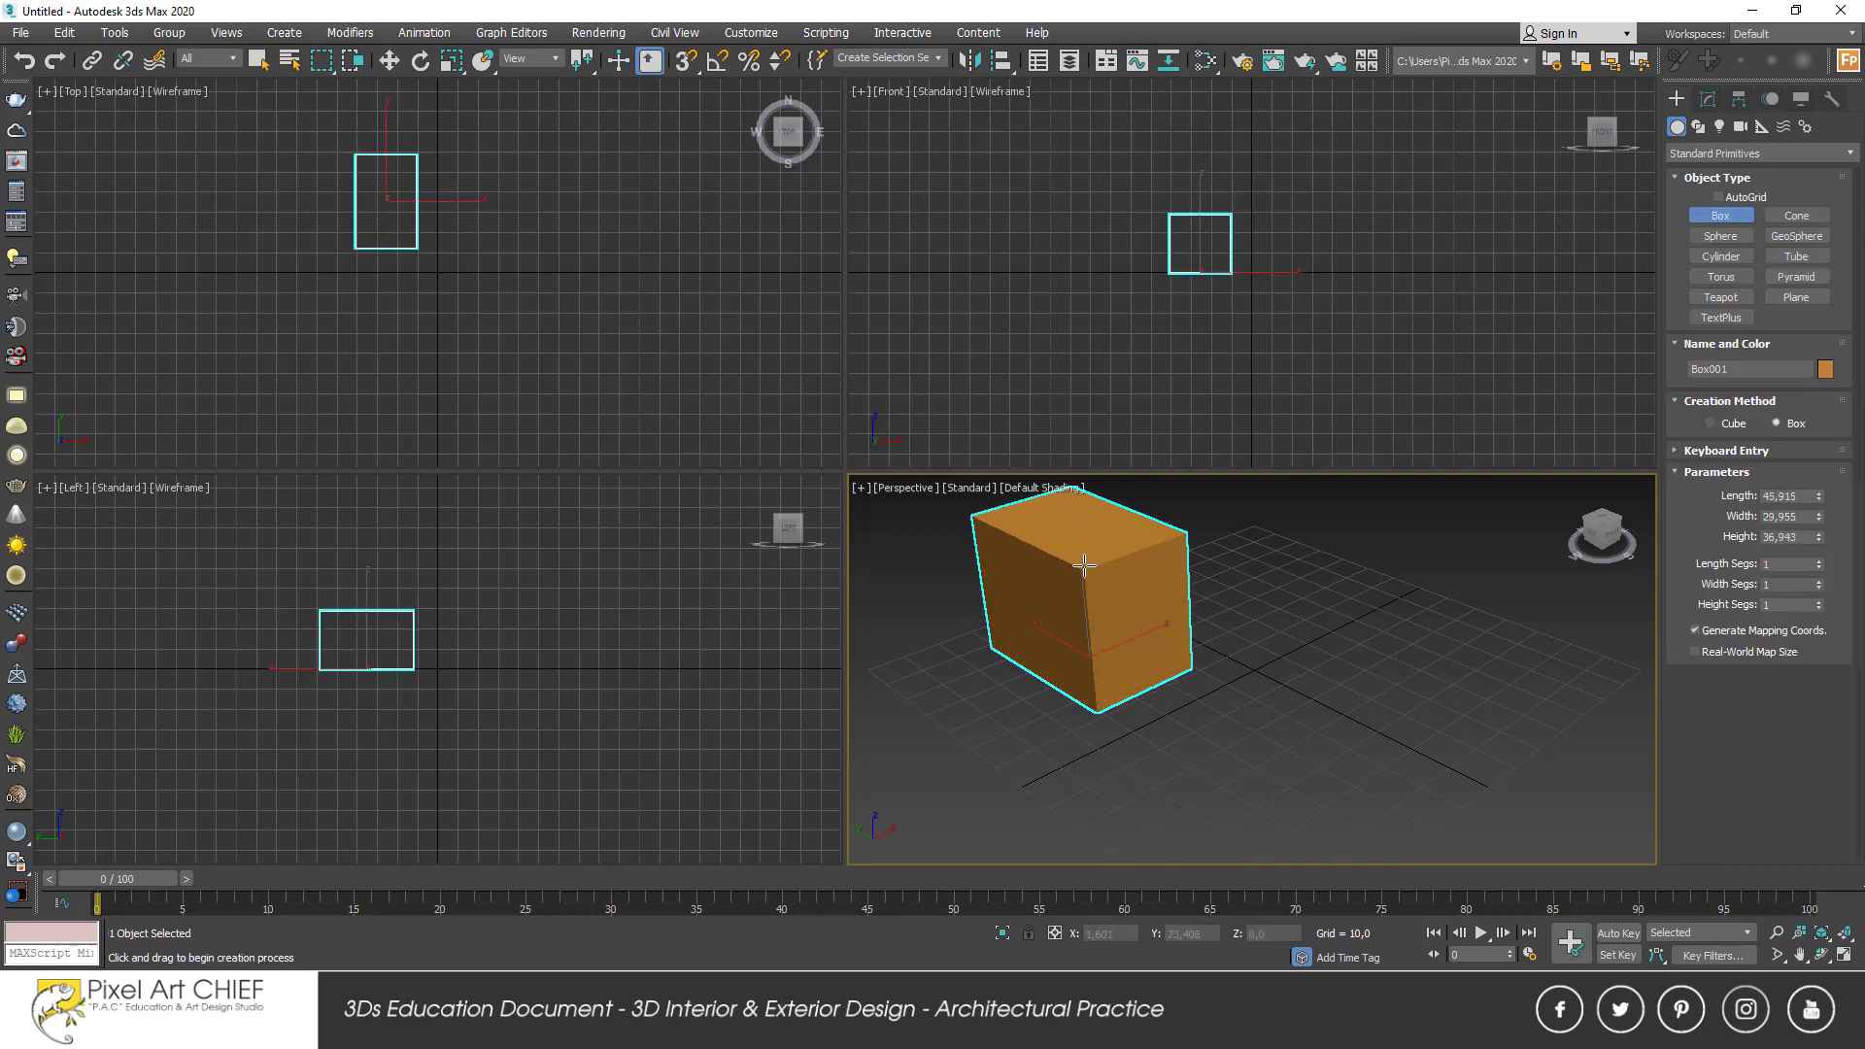
click(1084, 563)
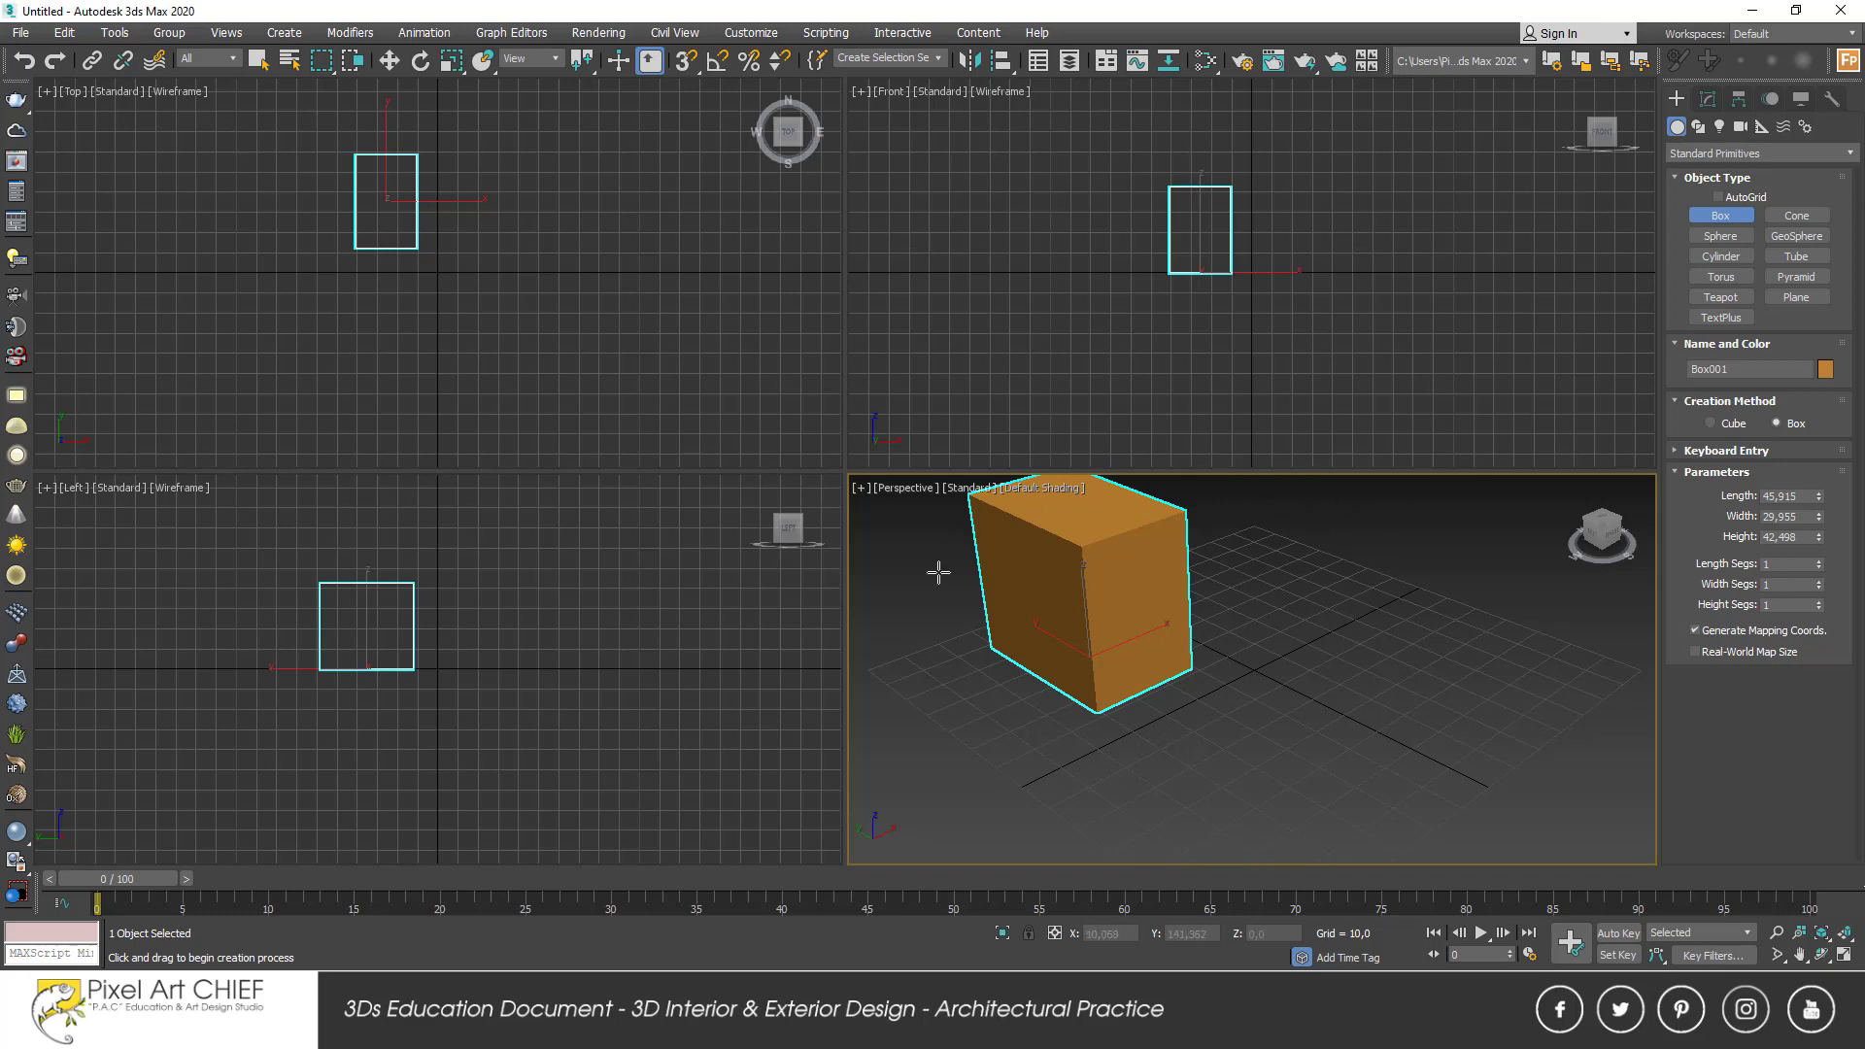
right_click(1186, 552)
key(Delete)
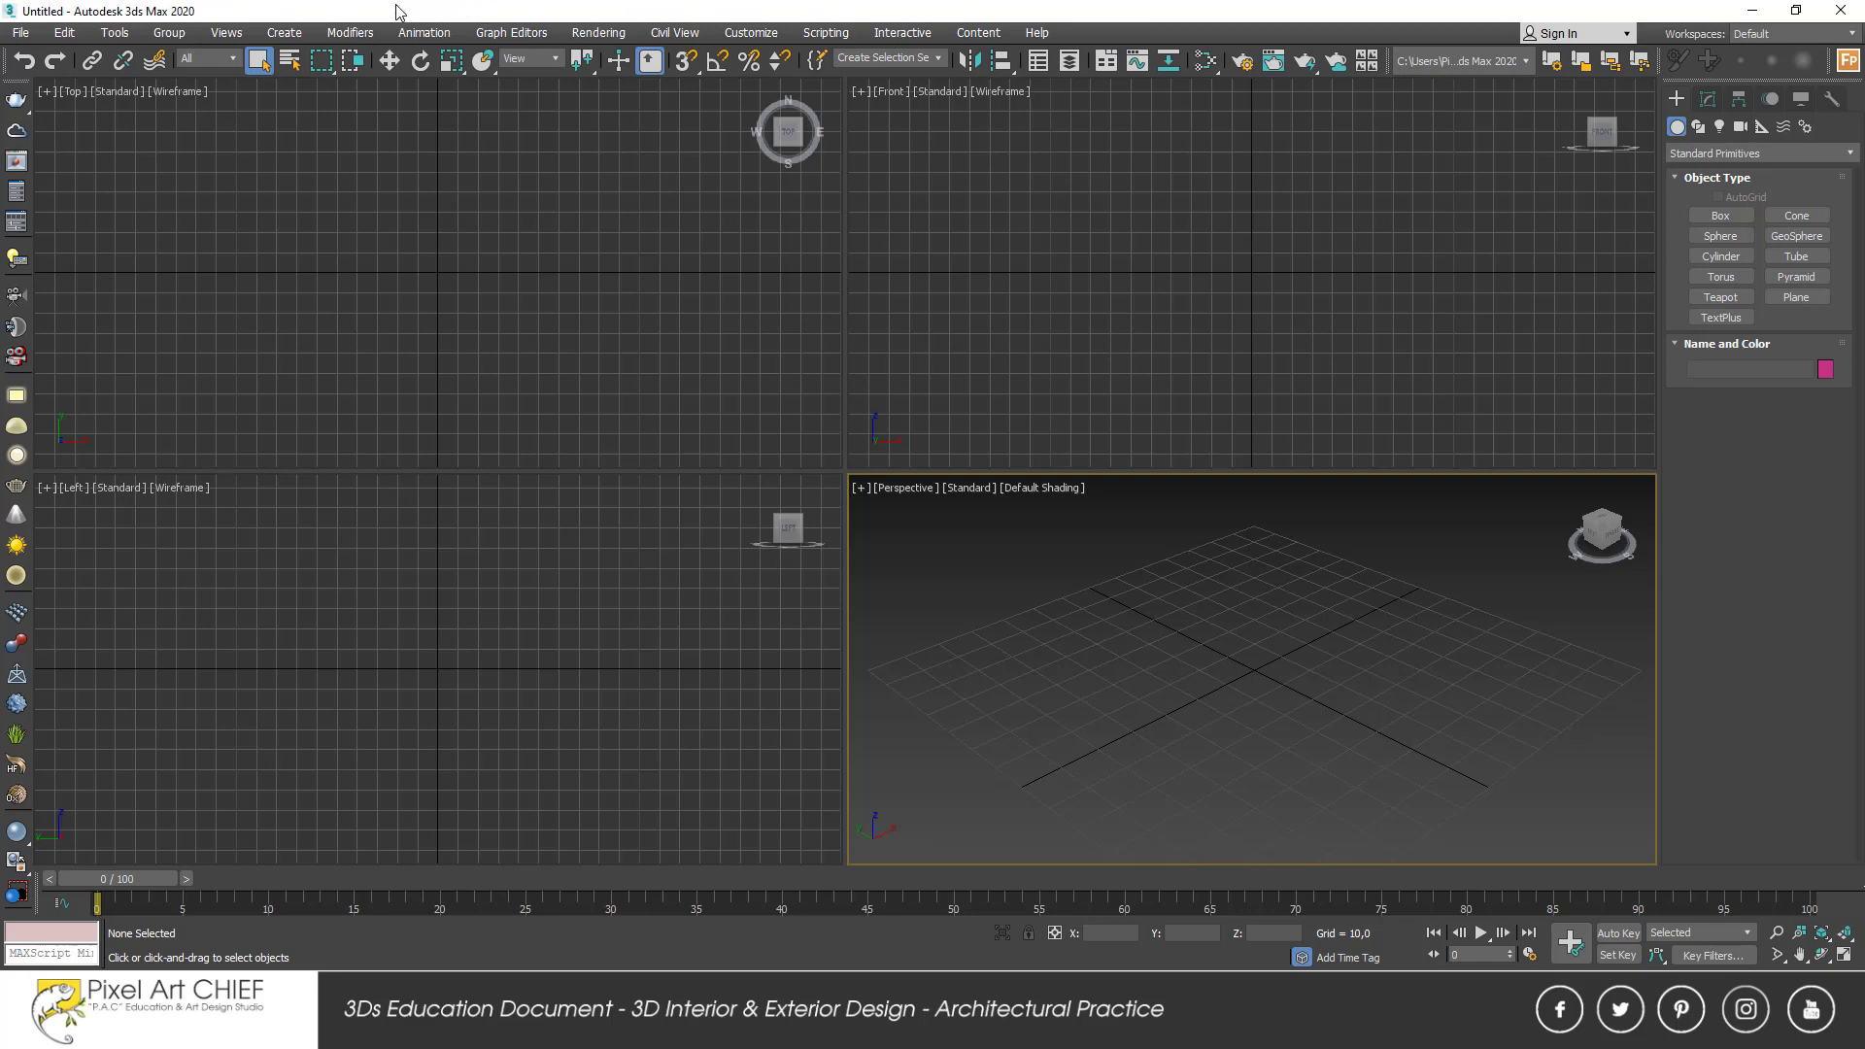
Look through the available file, grouping, view, rendering and customization commands without running any of them
click(15, 35)
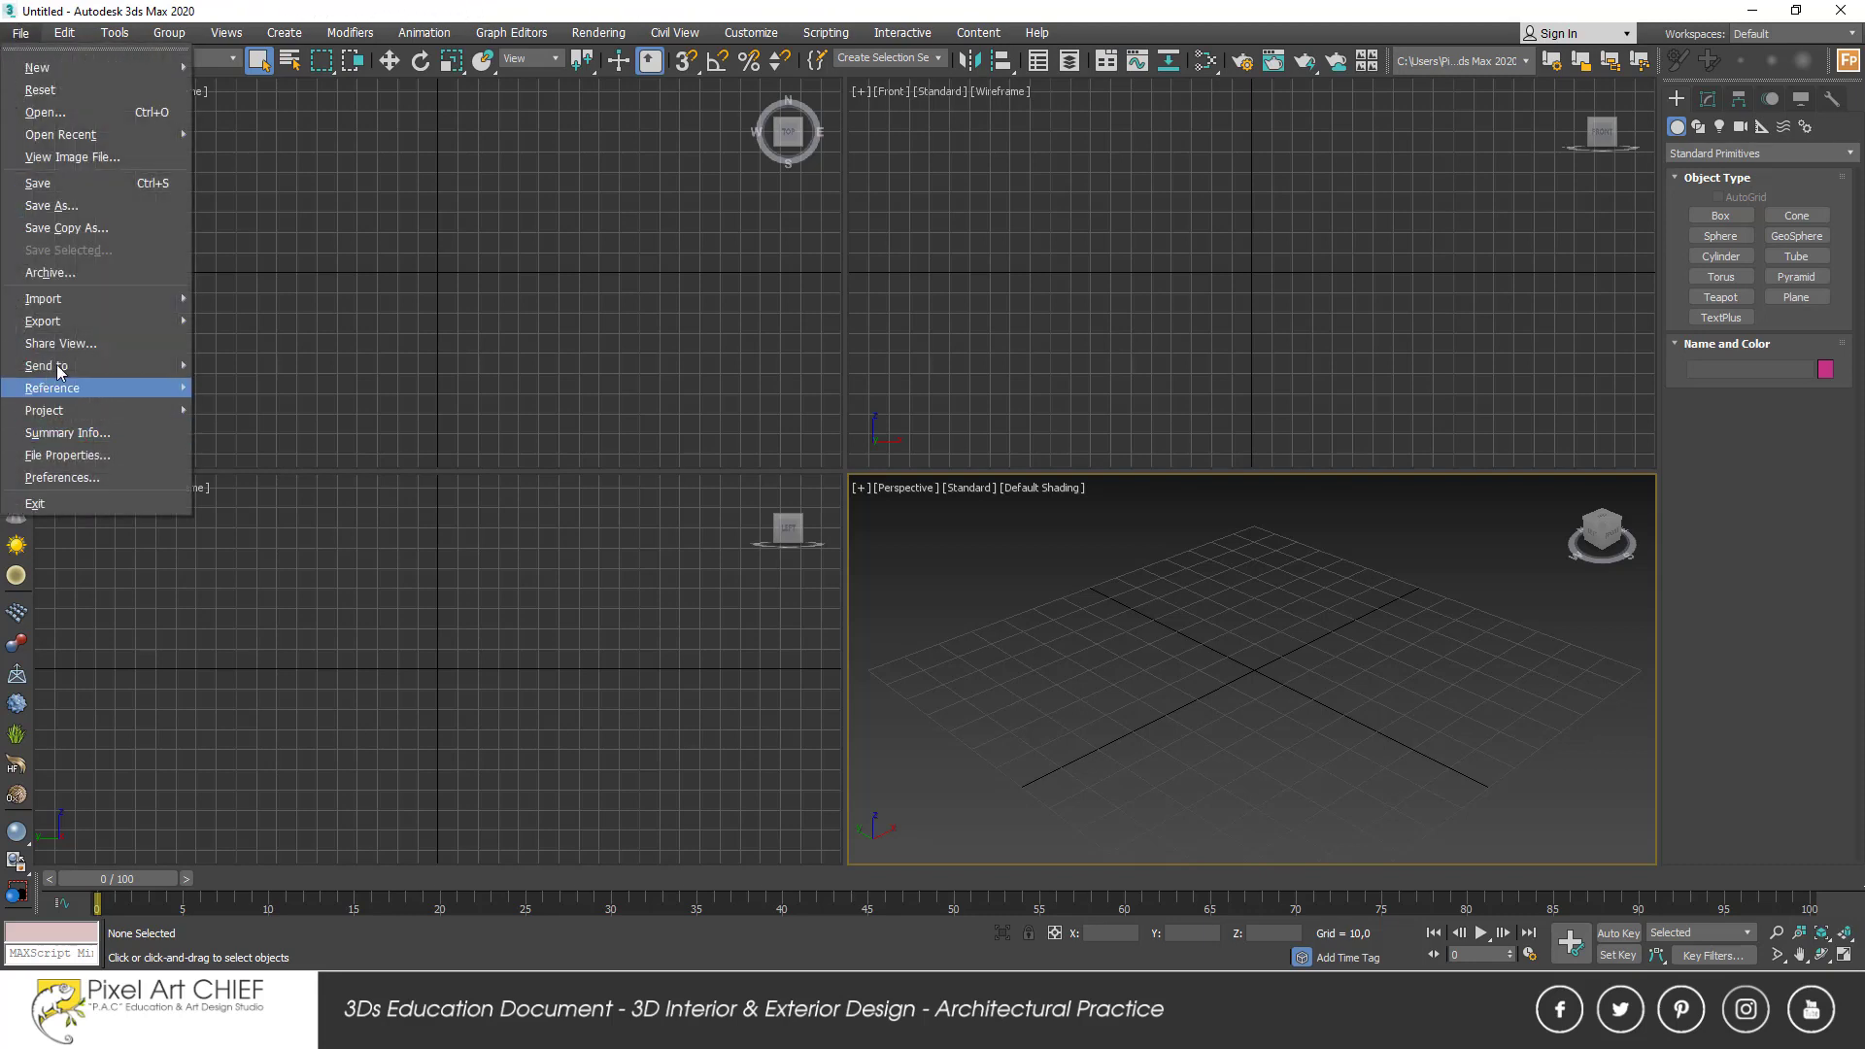
click(20, 35)
click(169, 33)
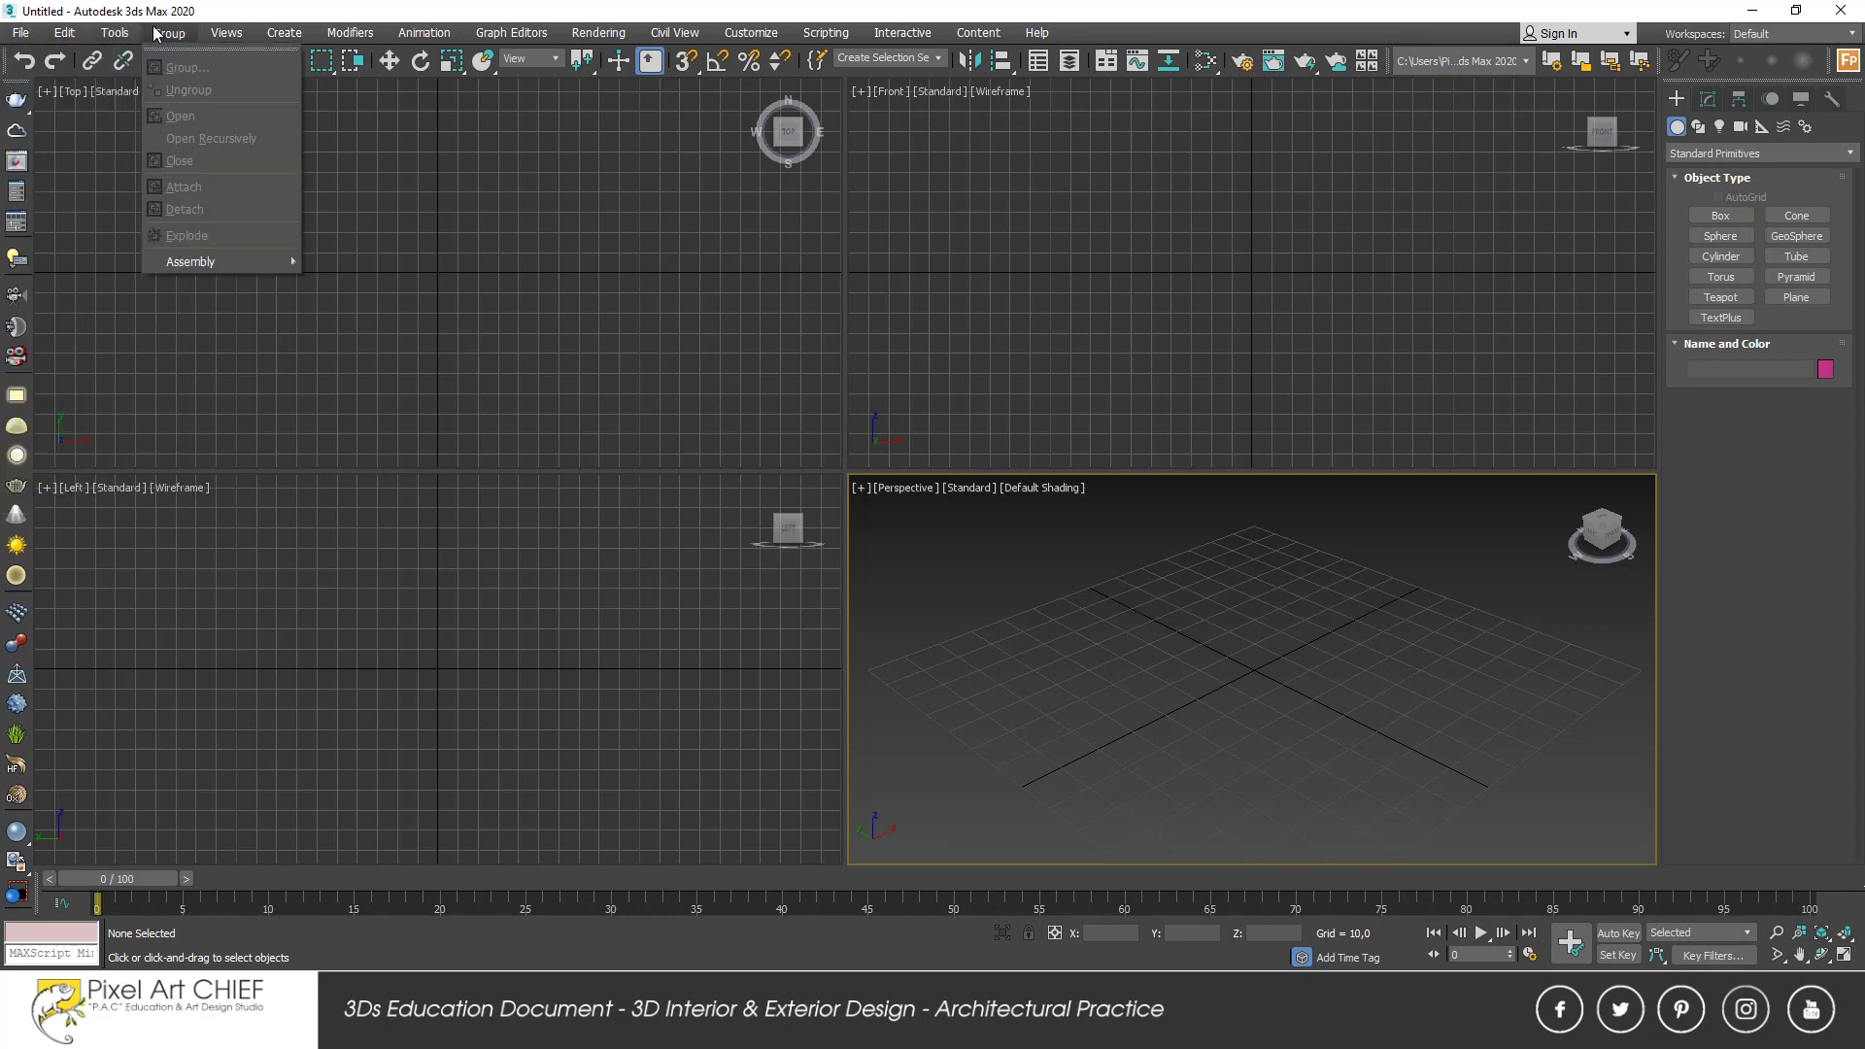
mouse_move(227, 33)
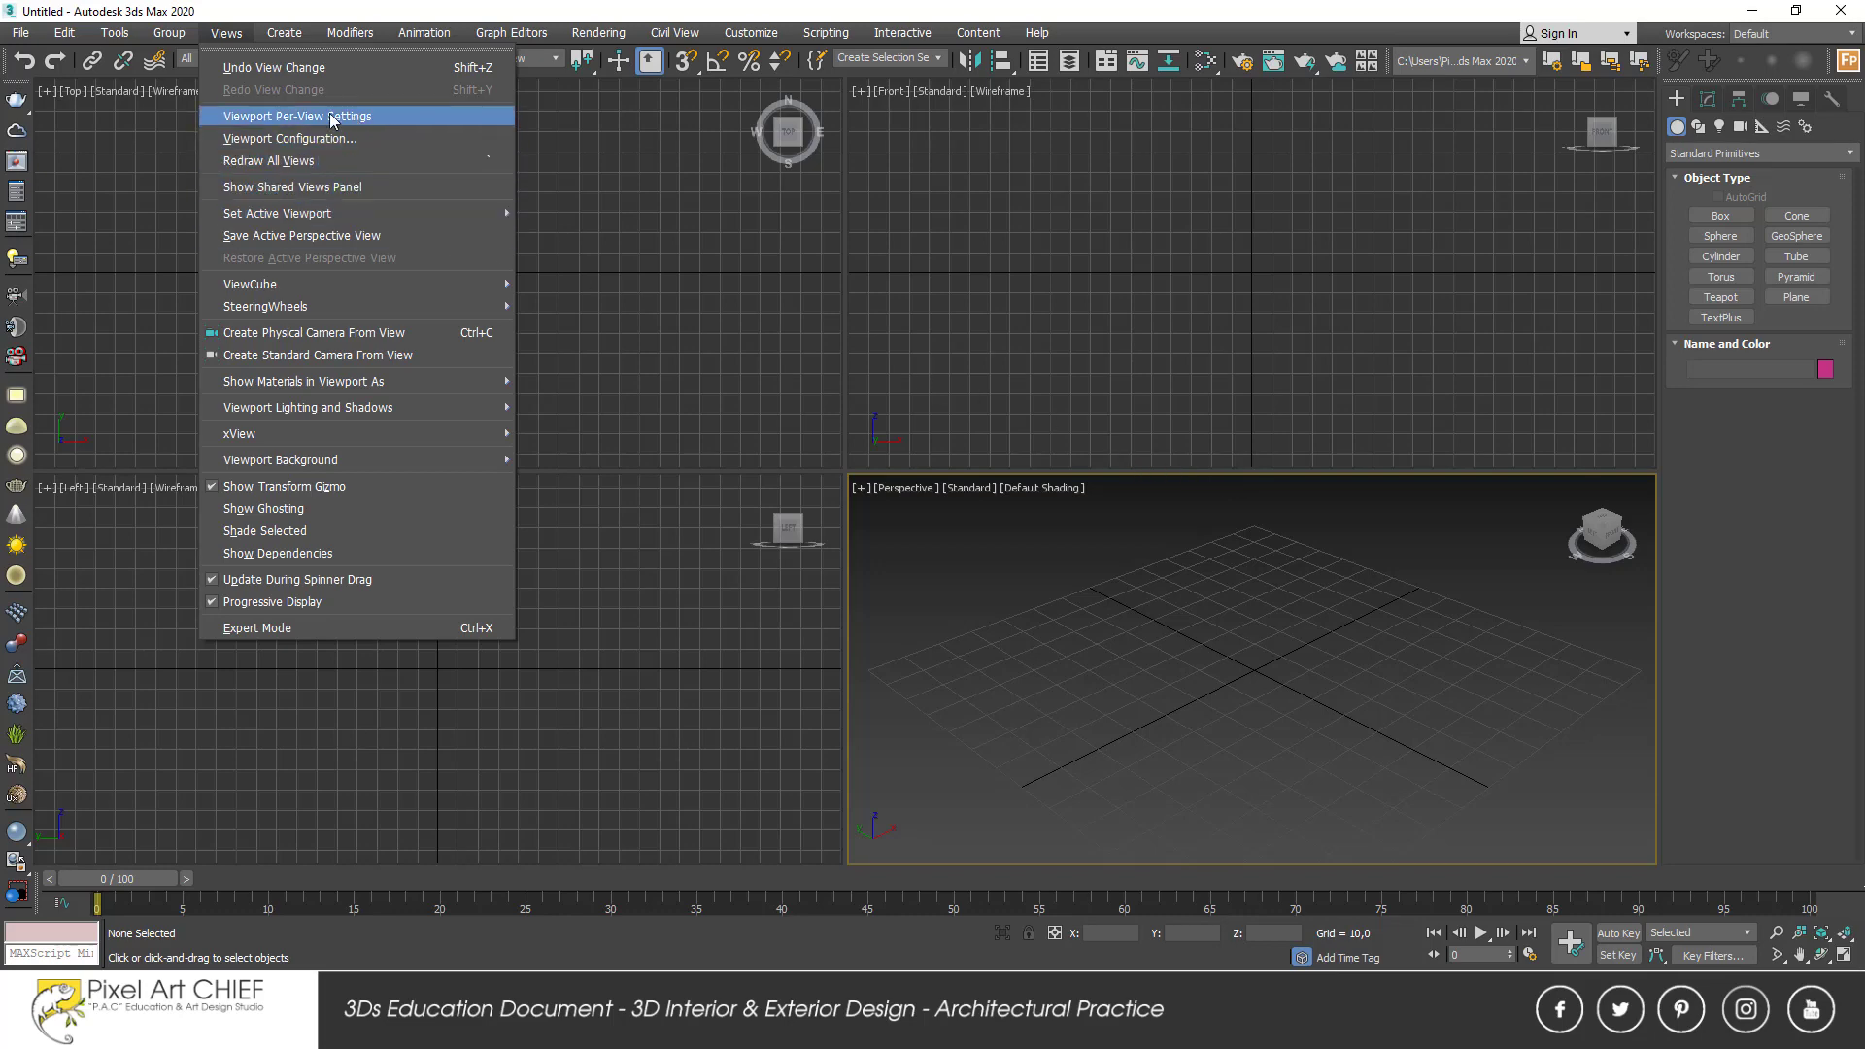
click(260, 66)
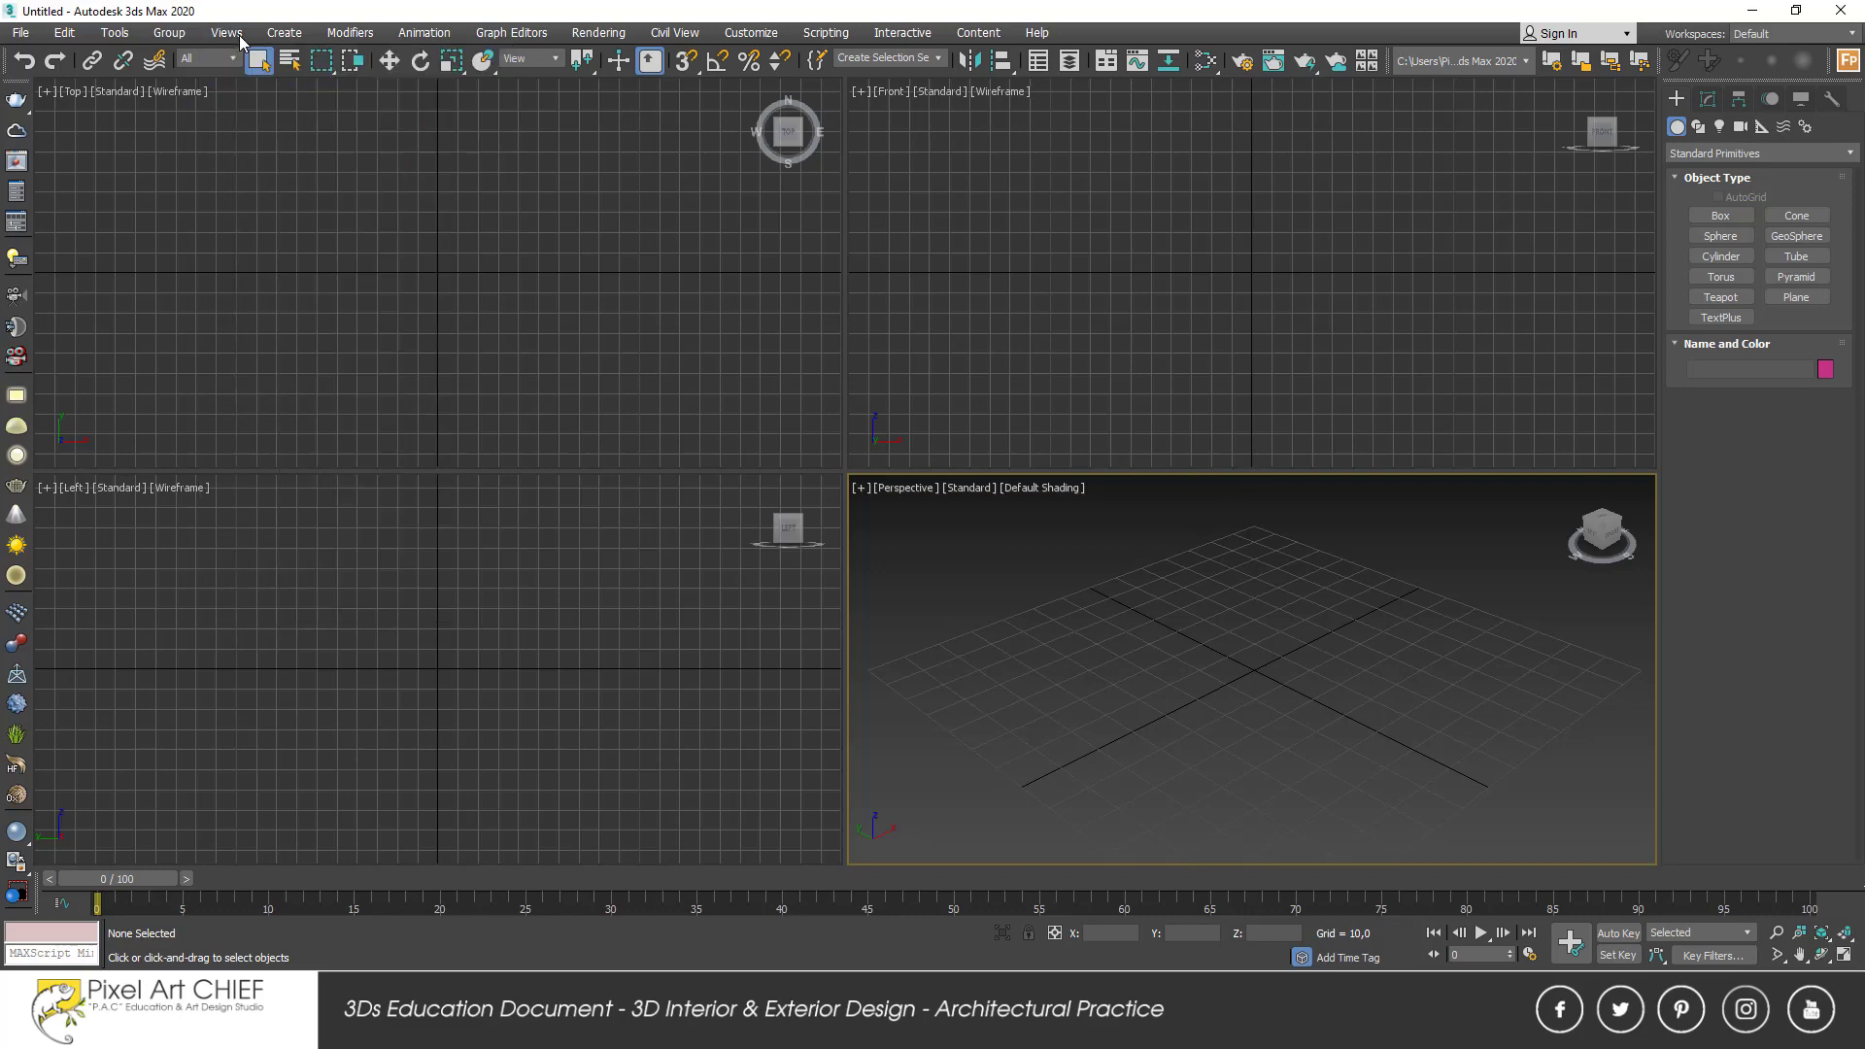
click(433, 33)
mouse_move(598, 33)
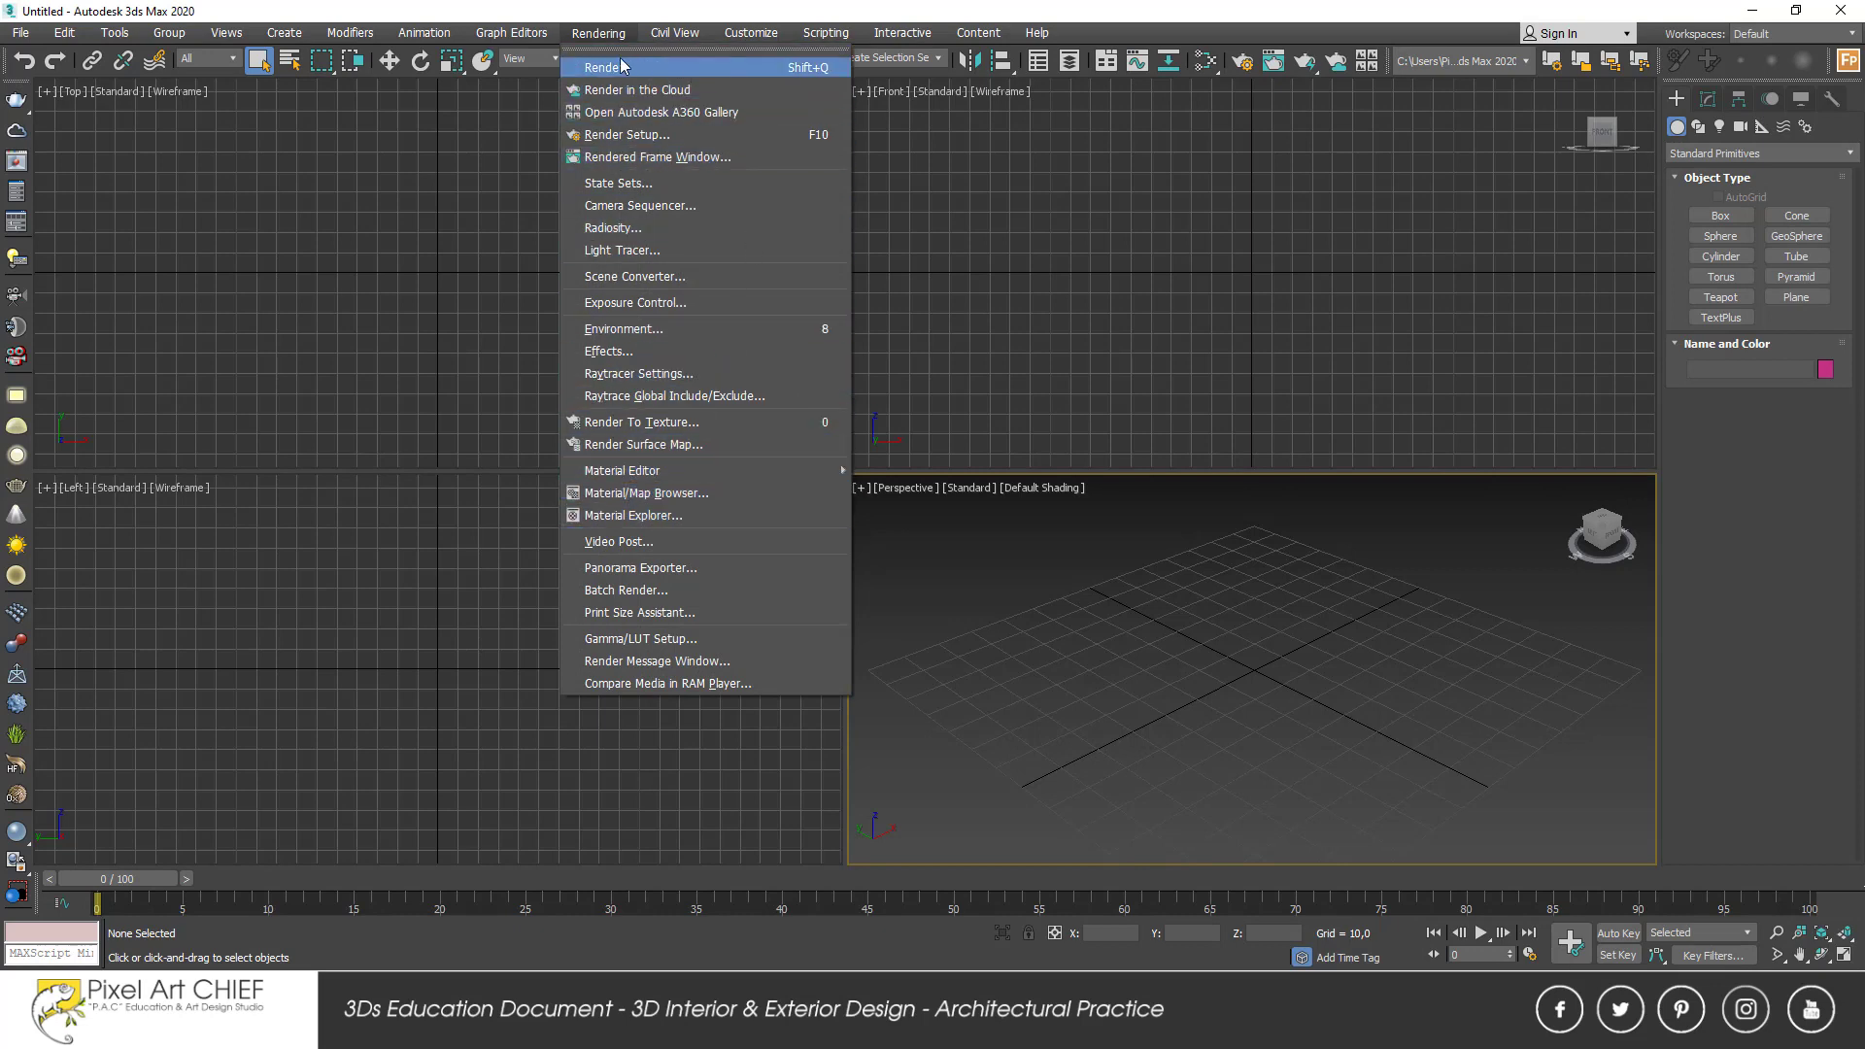
mouse_move(751, 33)
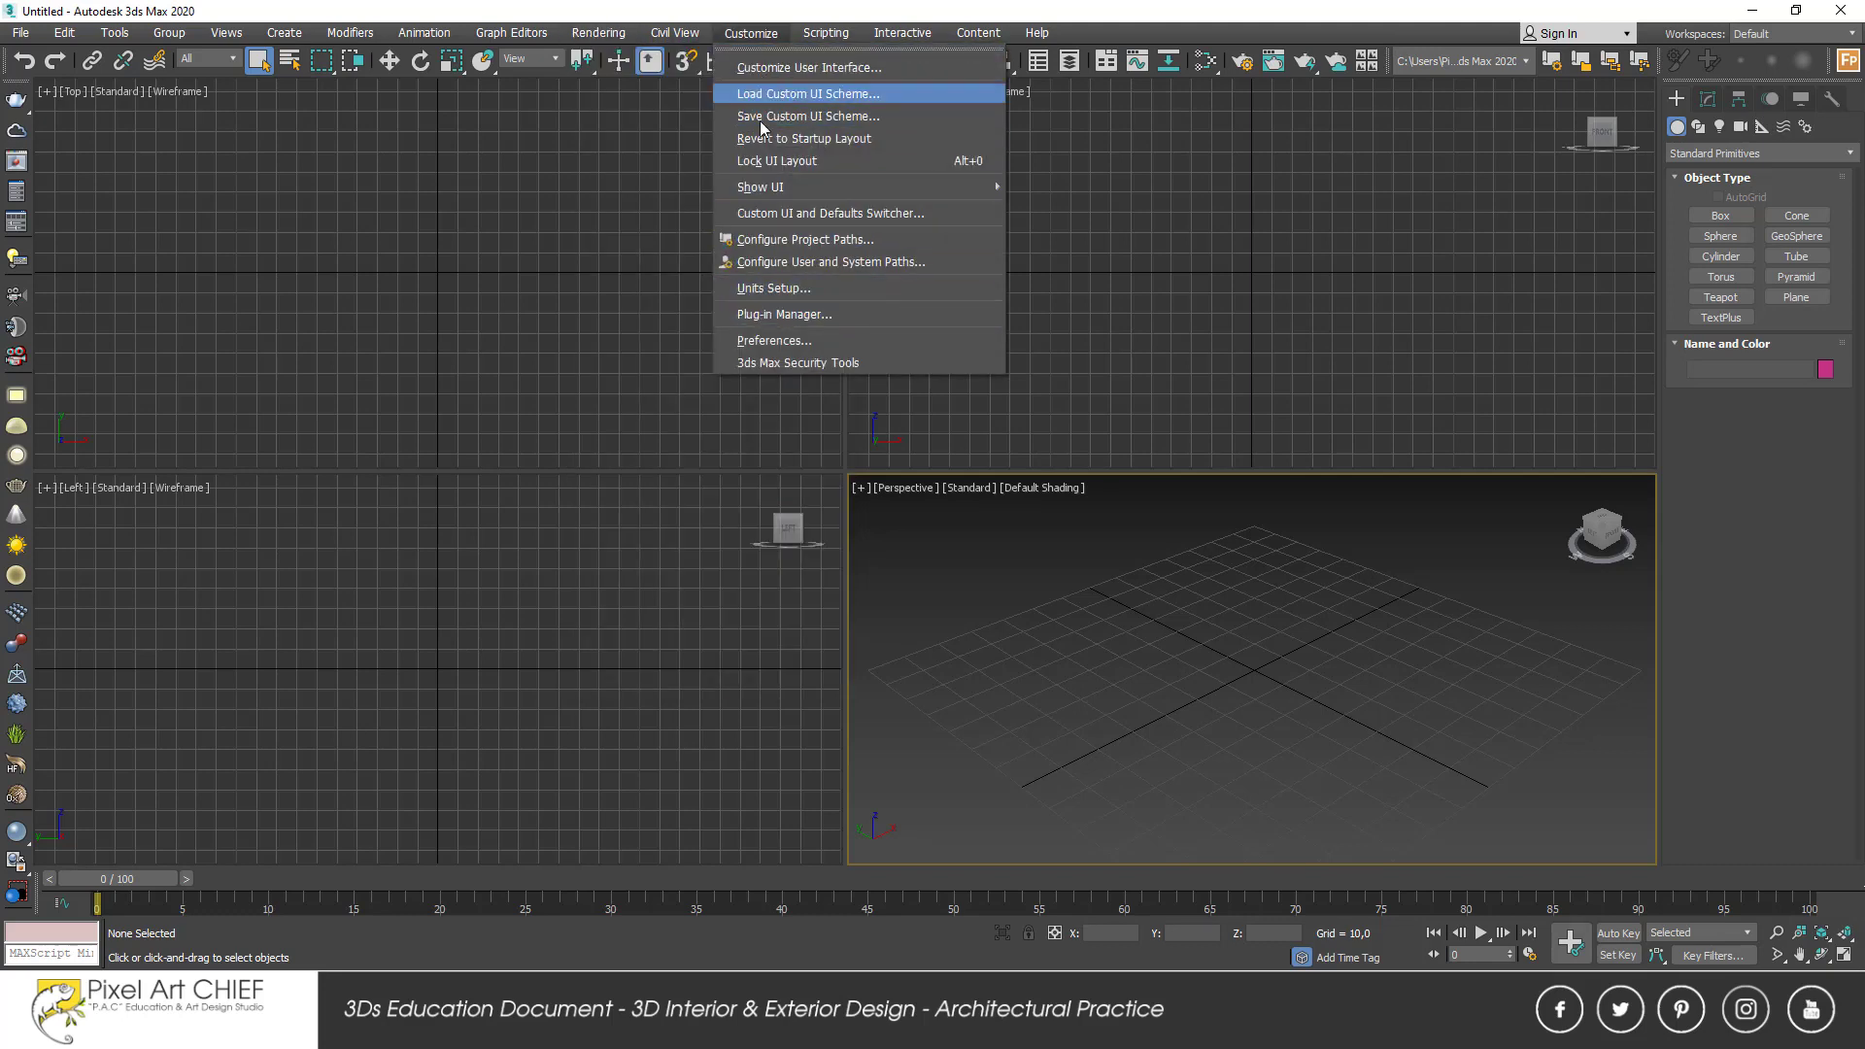
click(766, 35)
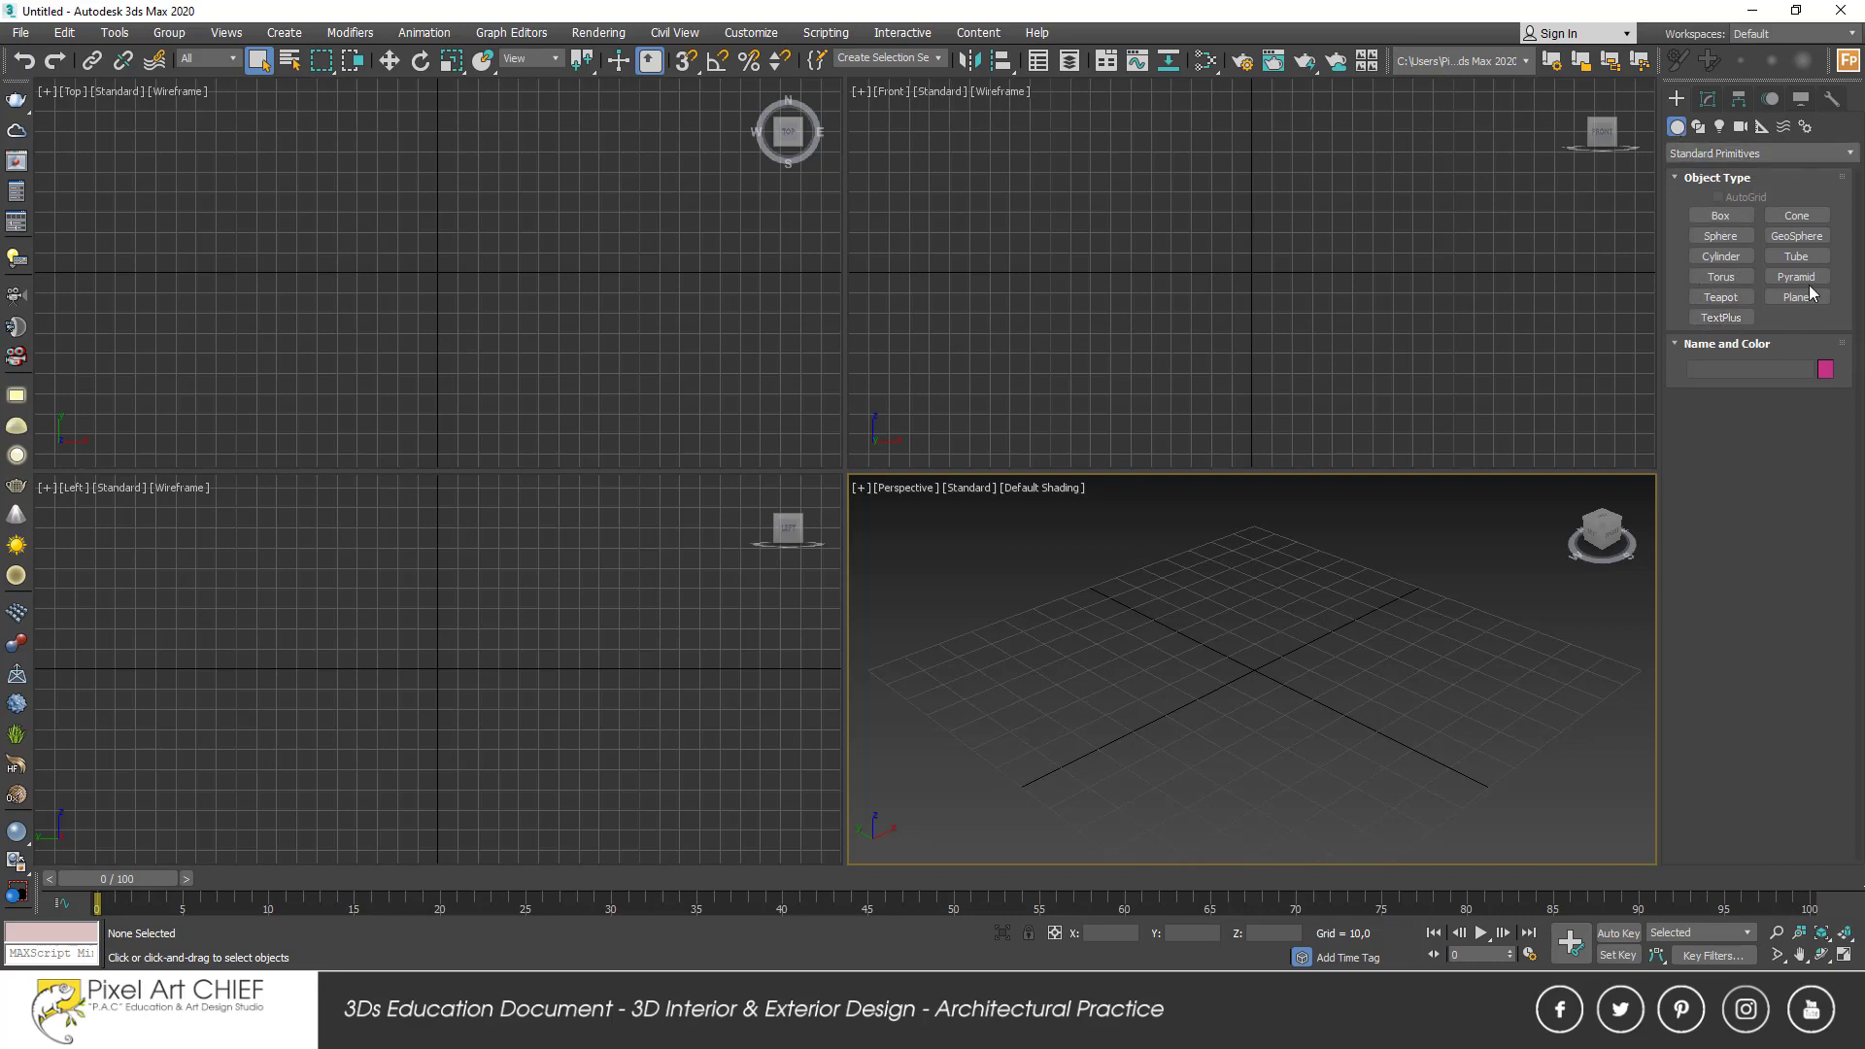
Examine the creatable object categories from shapes through systems and geometry, and view the Modify and Hierarchy options
click(1696, 127)
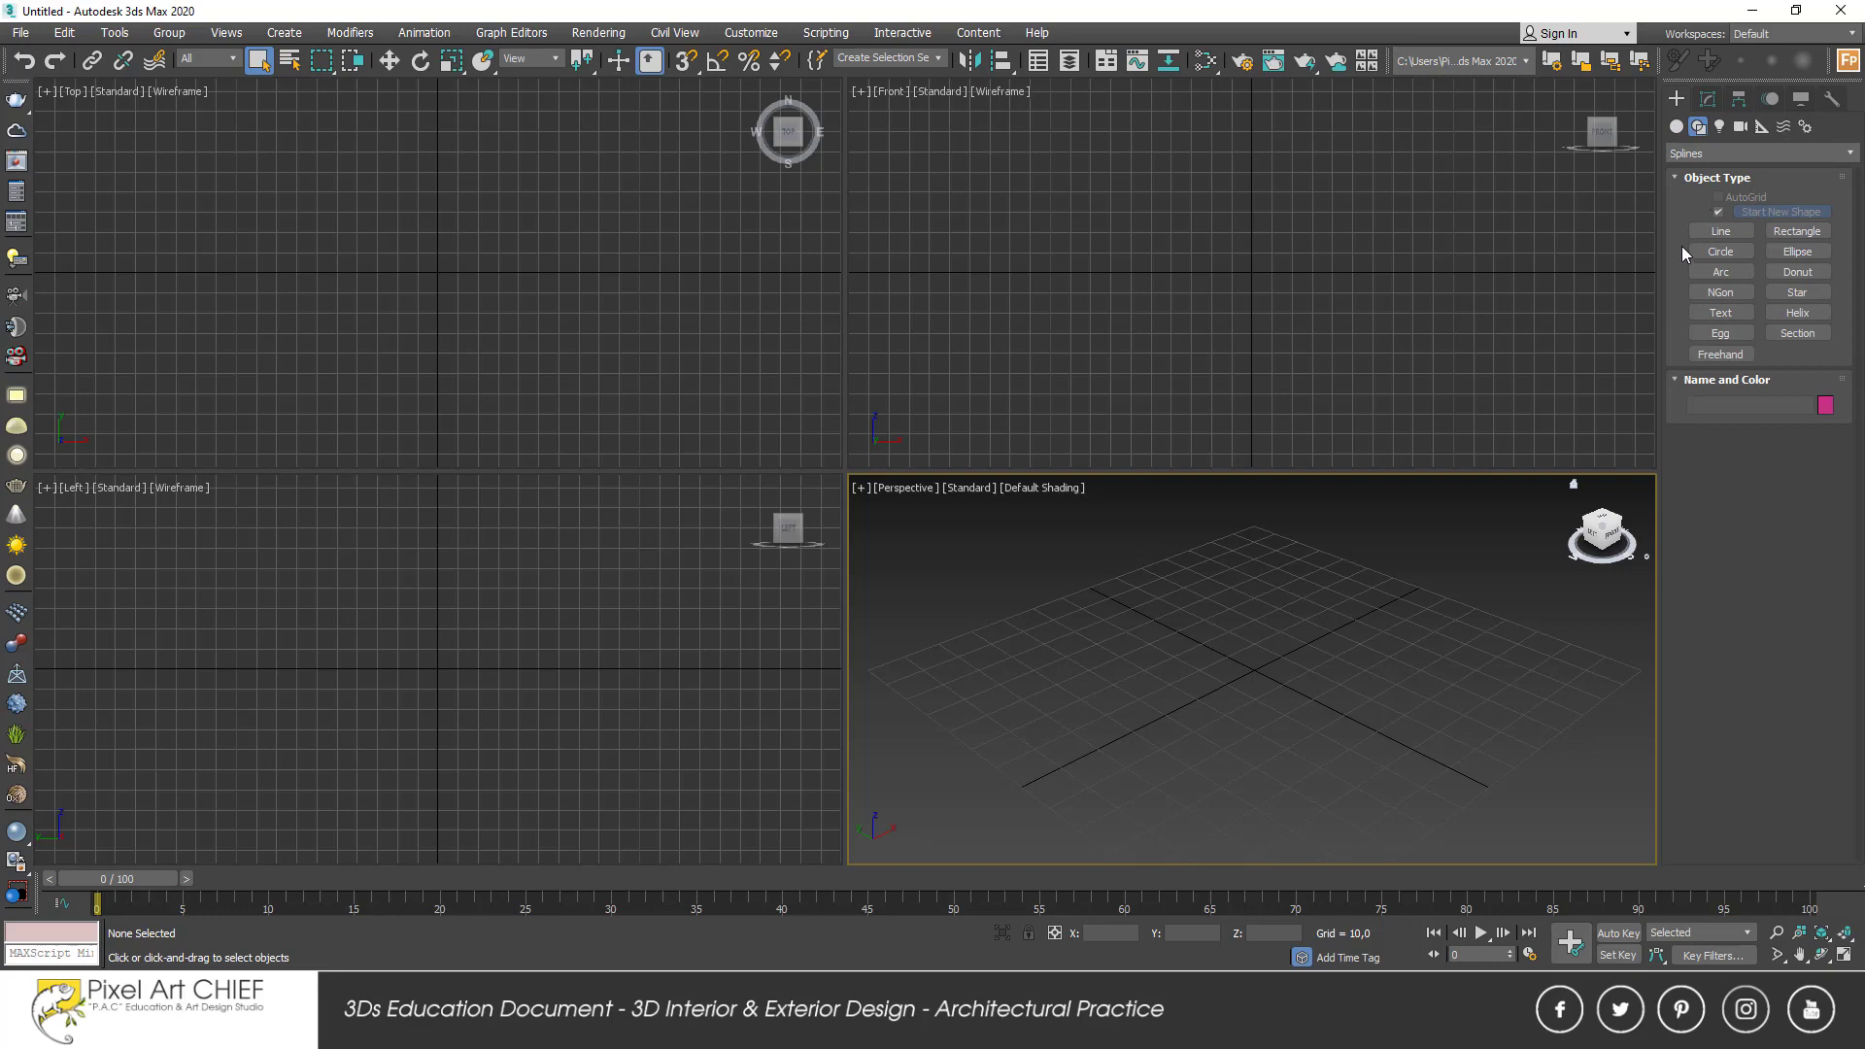
click(1717, 128)
click(1738, 127)
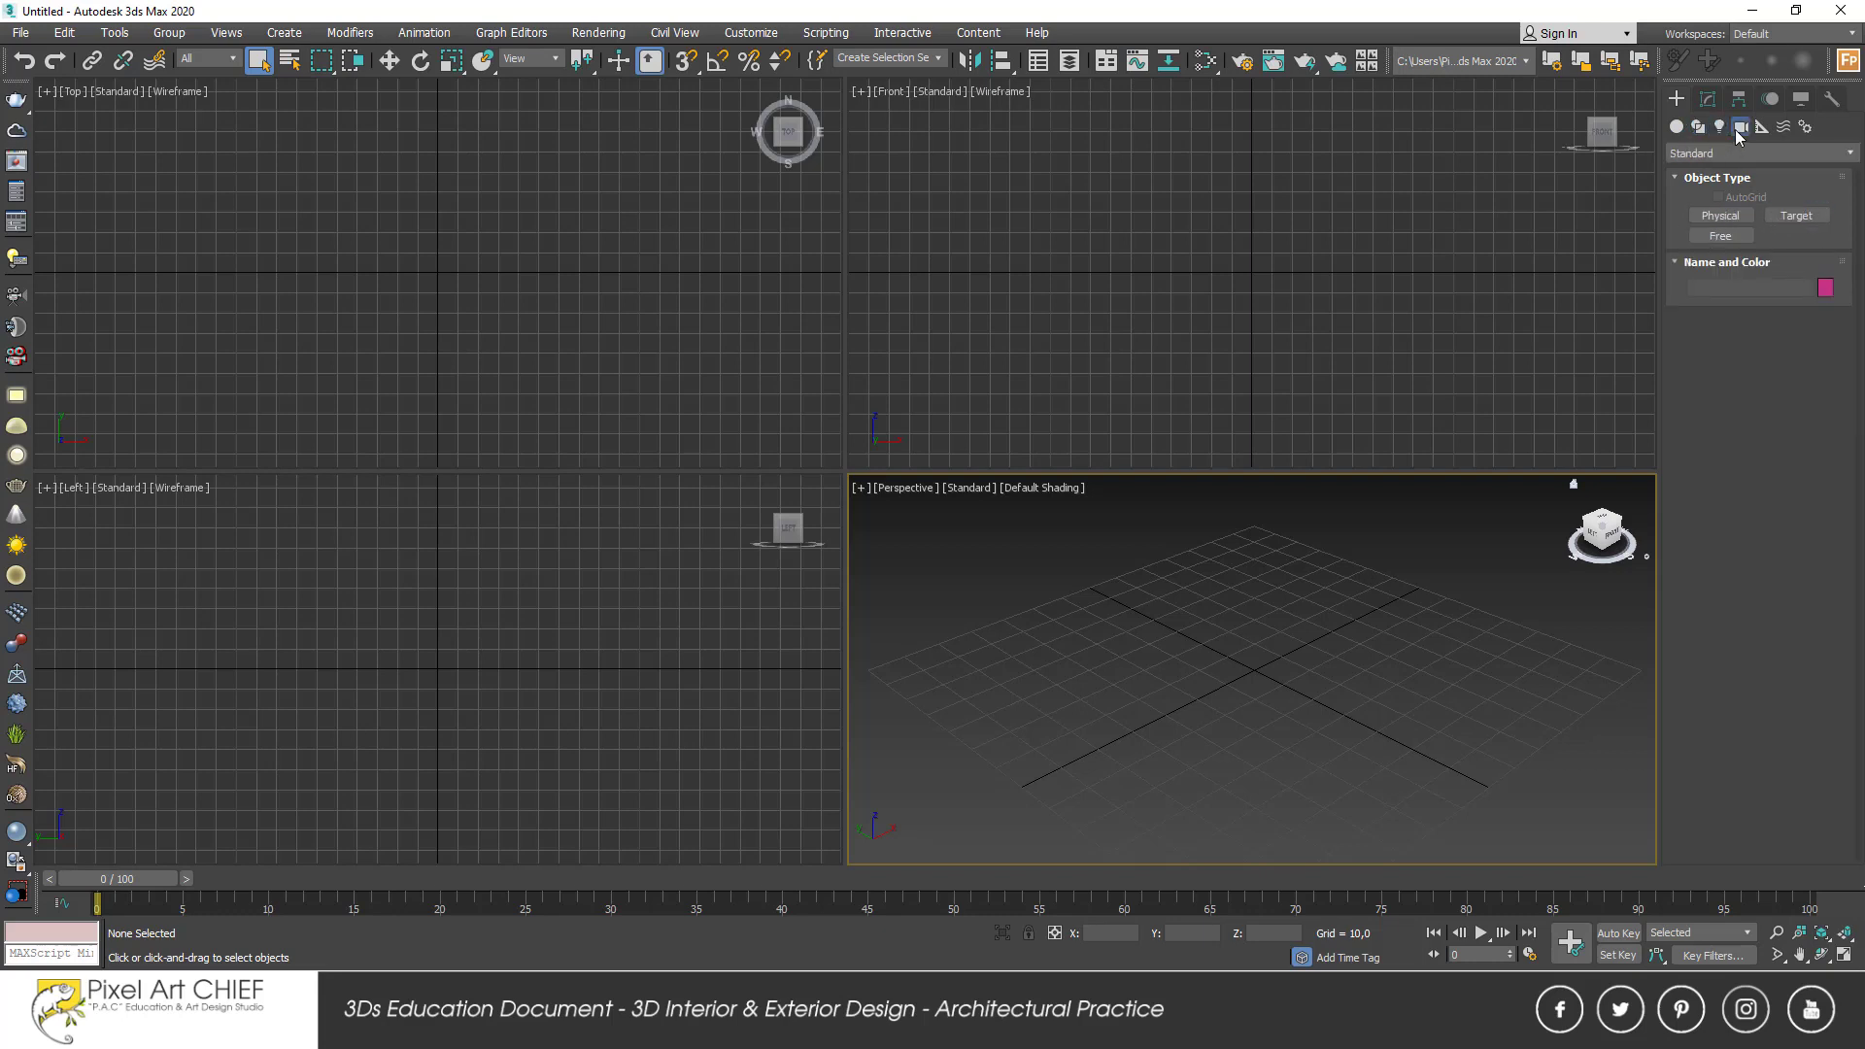
click(1765, 128)
click(1783, 128)
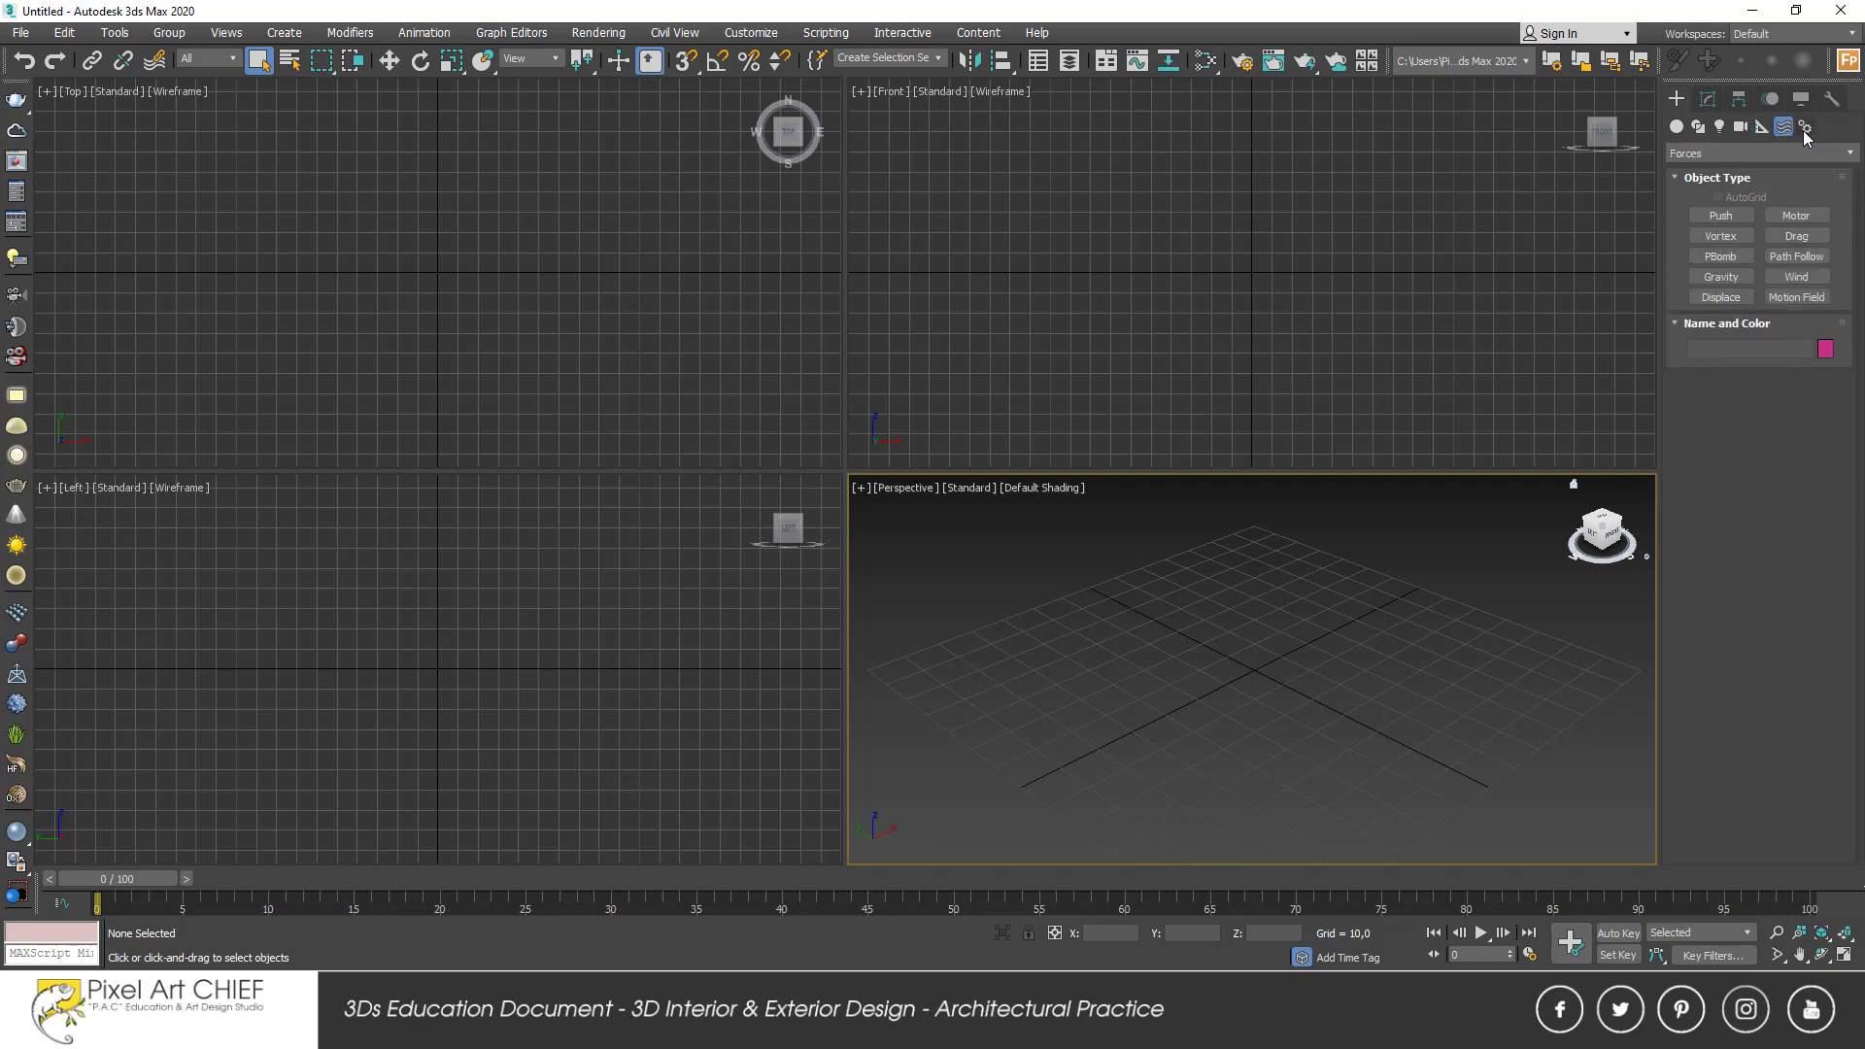
click(1802, 130)
click(1678, 127)
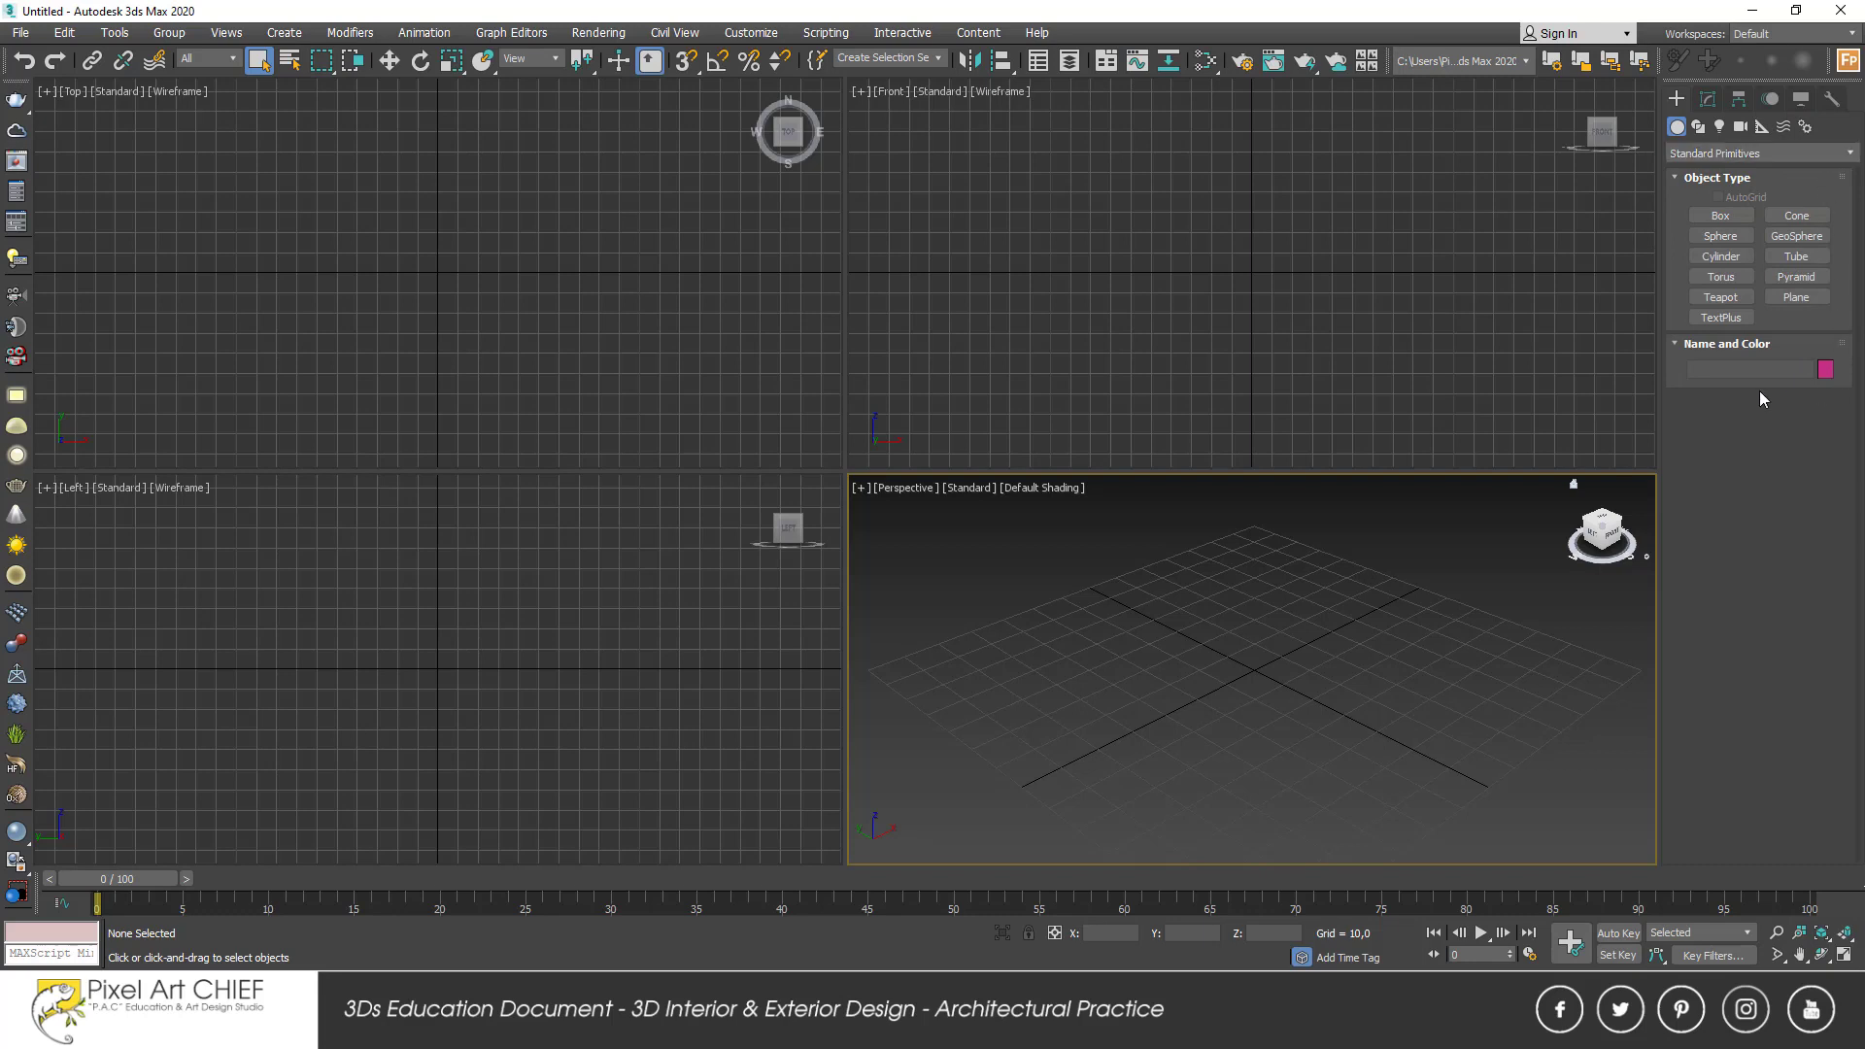
click(1707, 101)
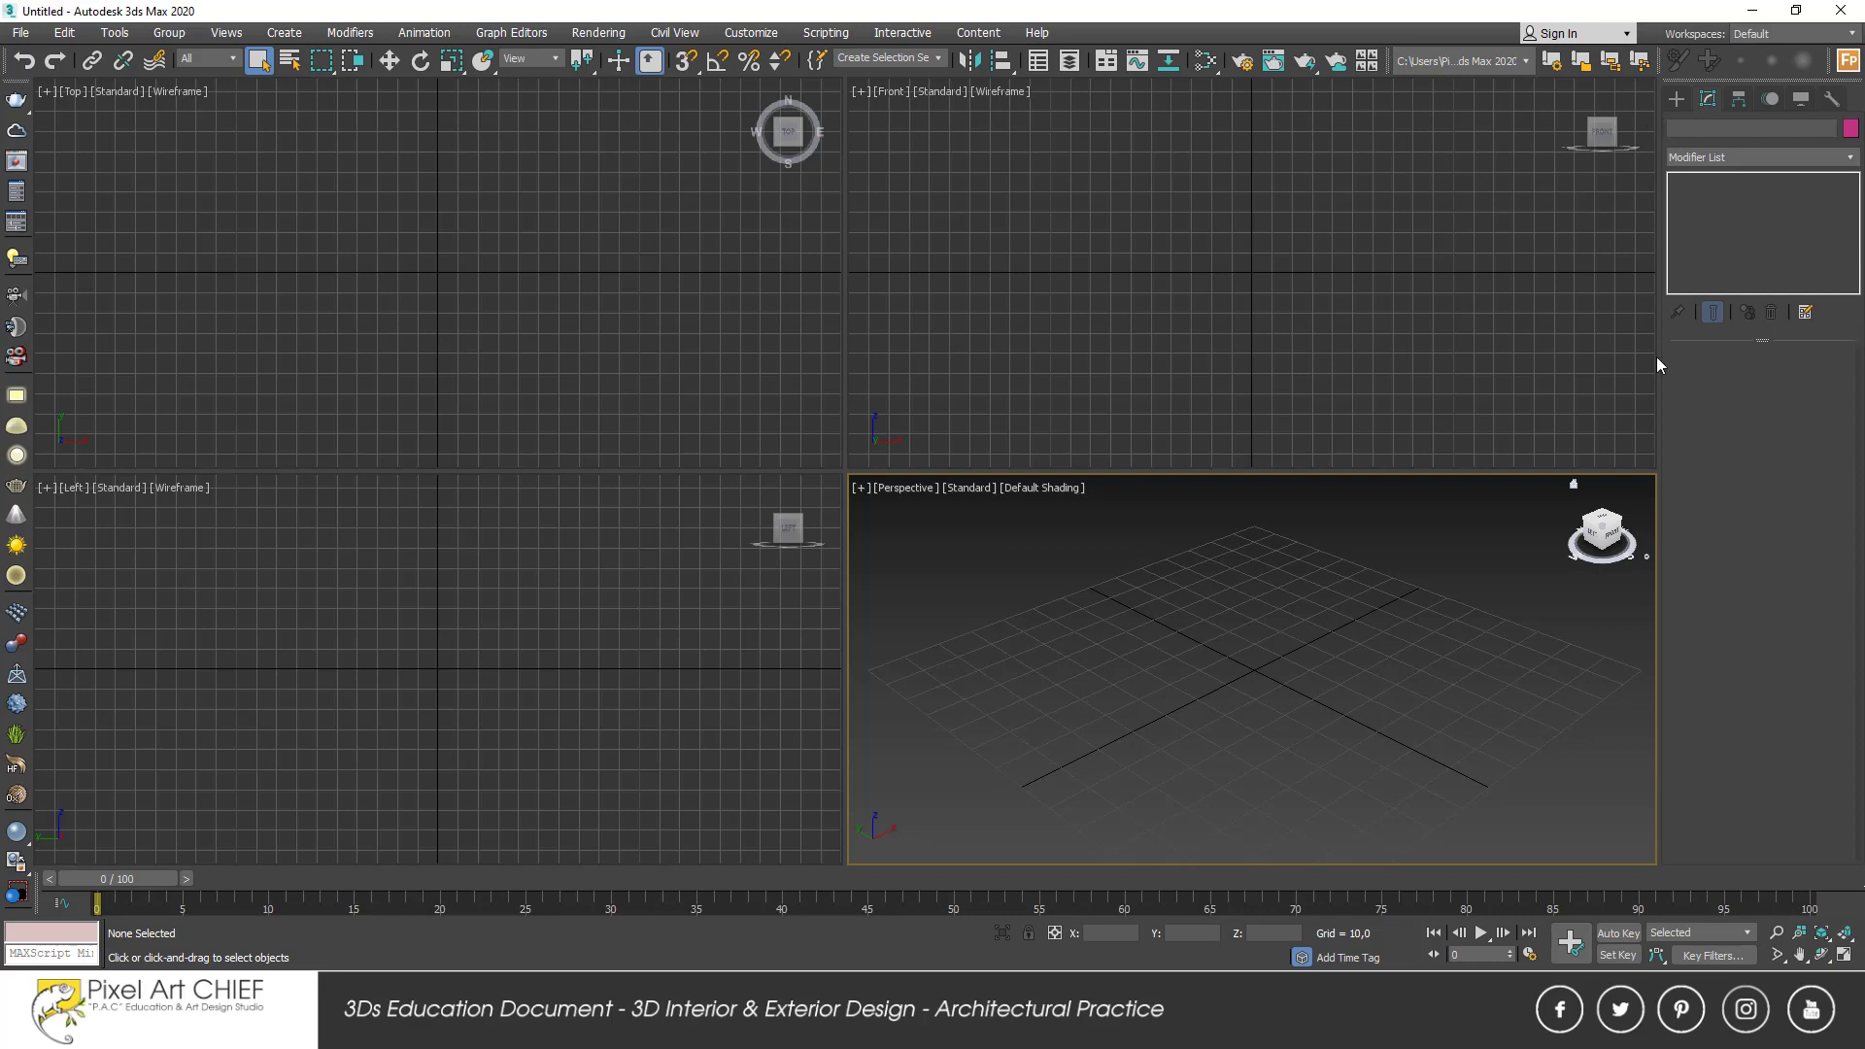
click(1743, 100)
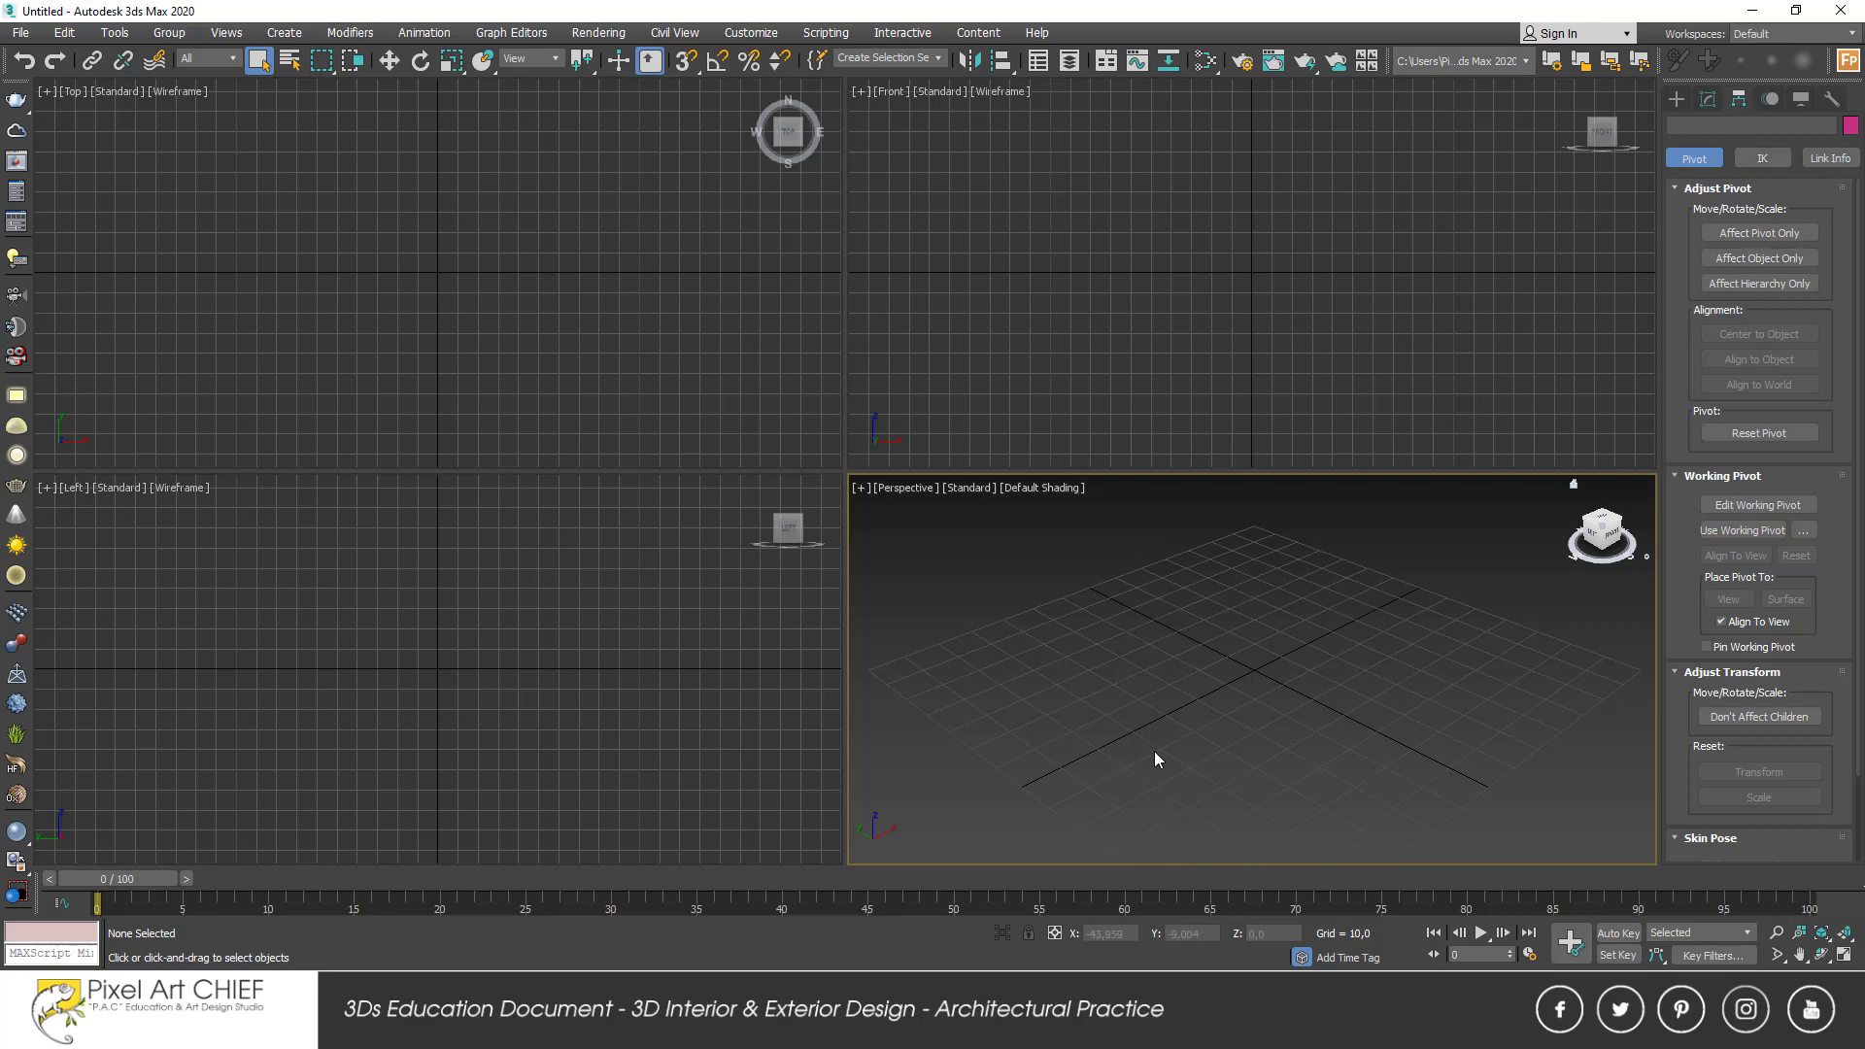
Create a box about 33 long, 37 wide and 39 high in Perspective and delete it with the Move tool active
click(1676, 99)
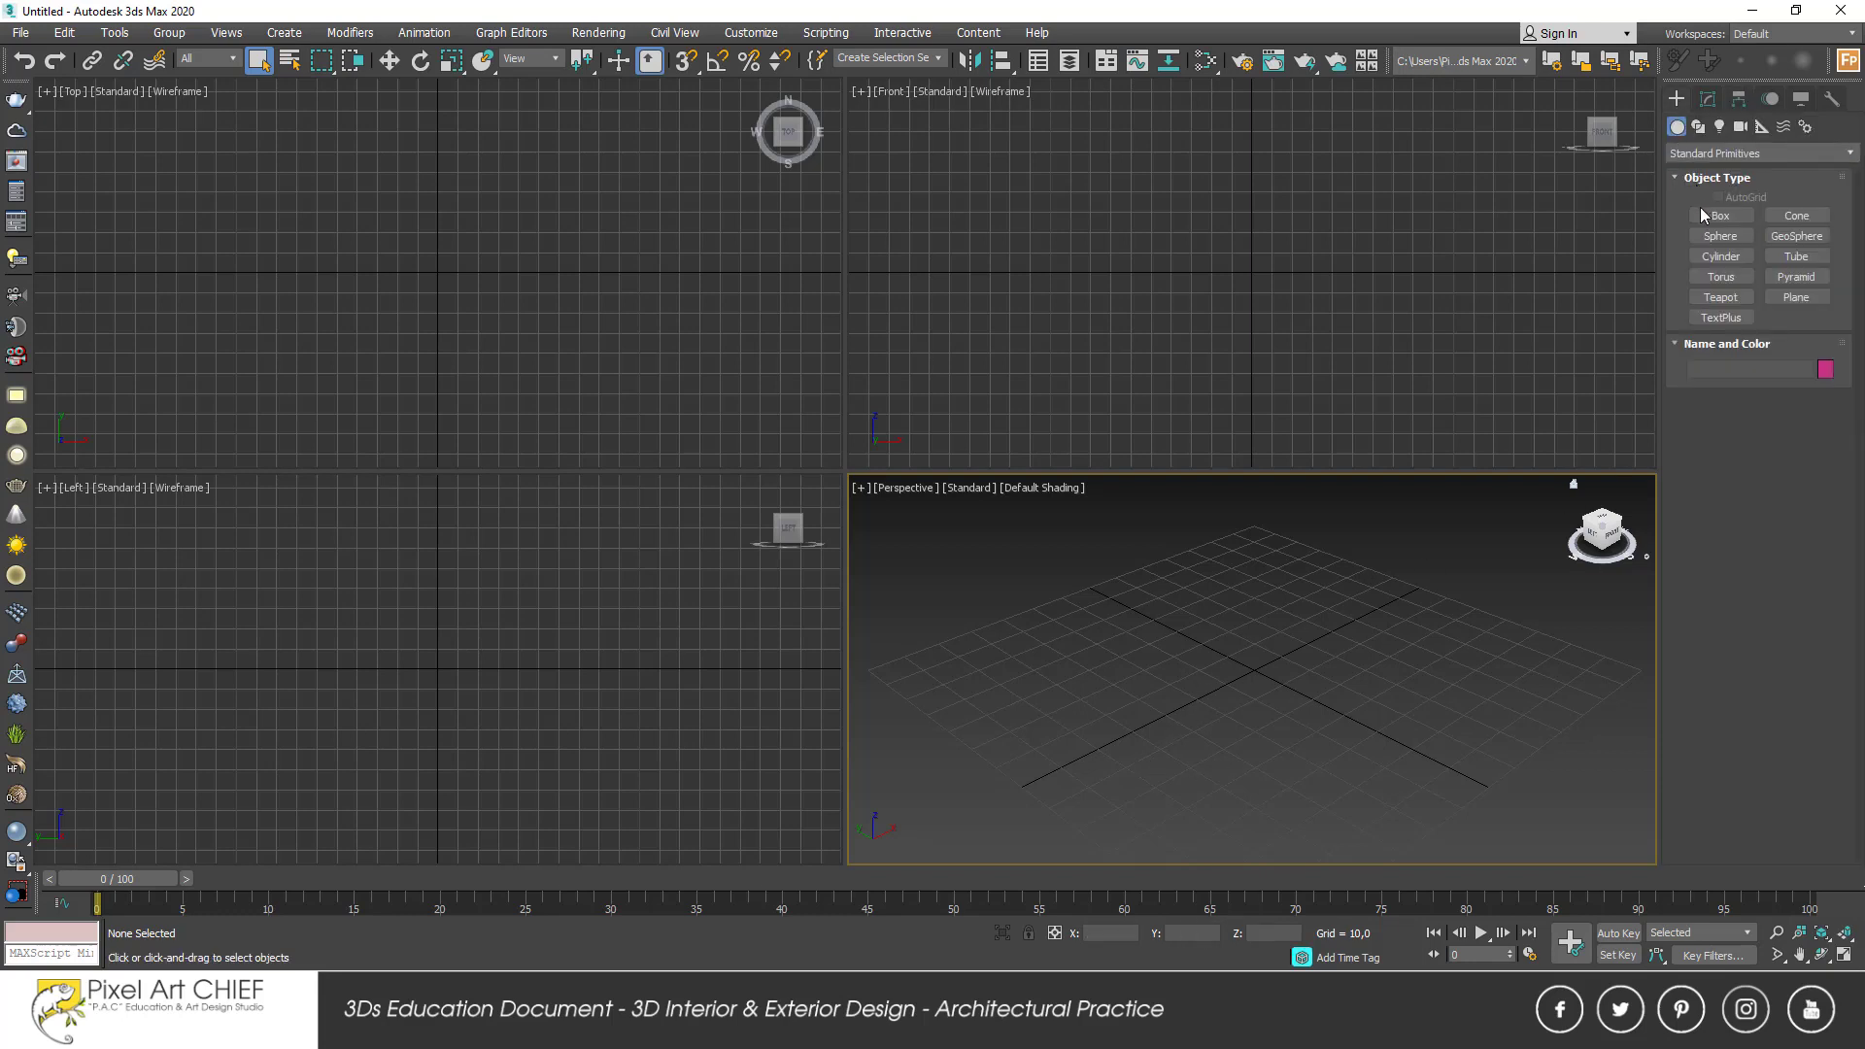
click(1700, 213)
drag(1147, 685, 1345, 680)
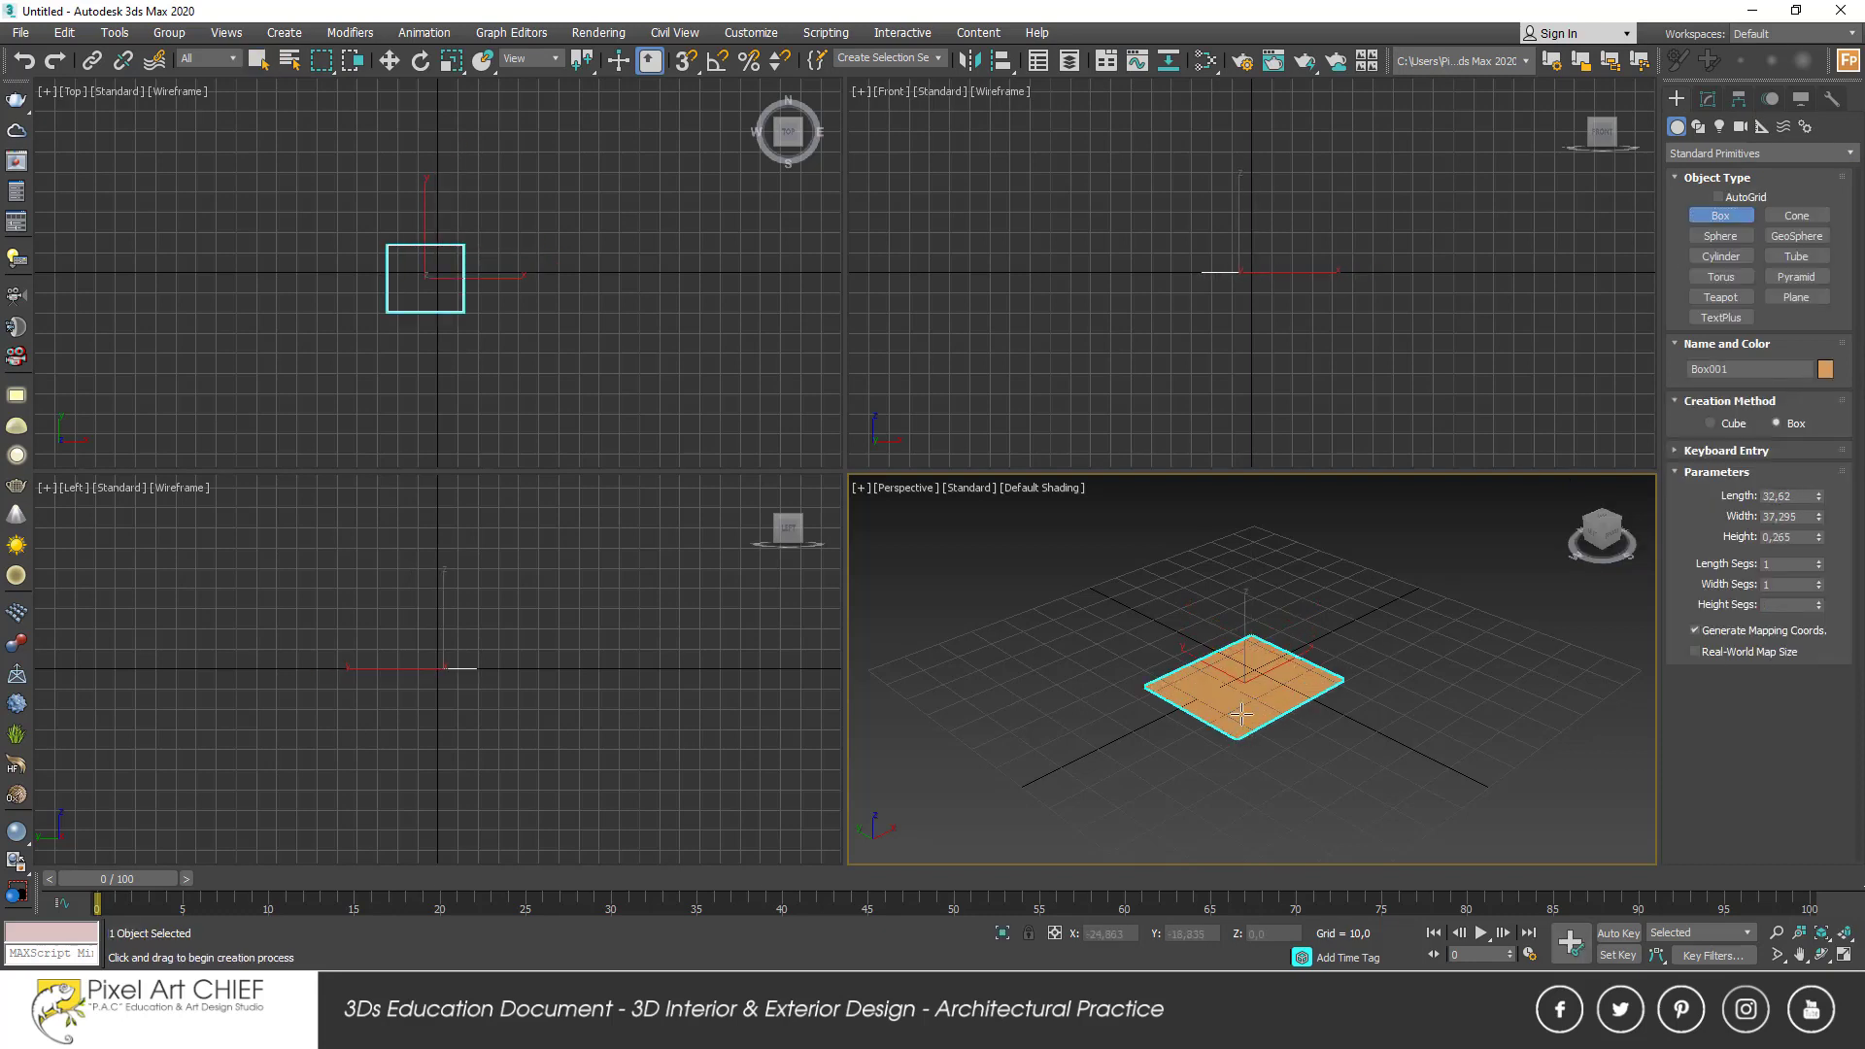
click(1252, 596)
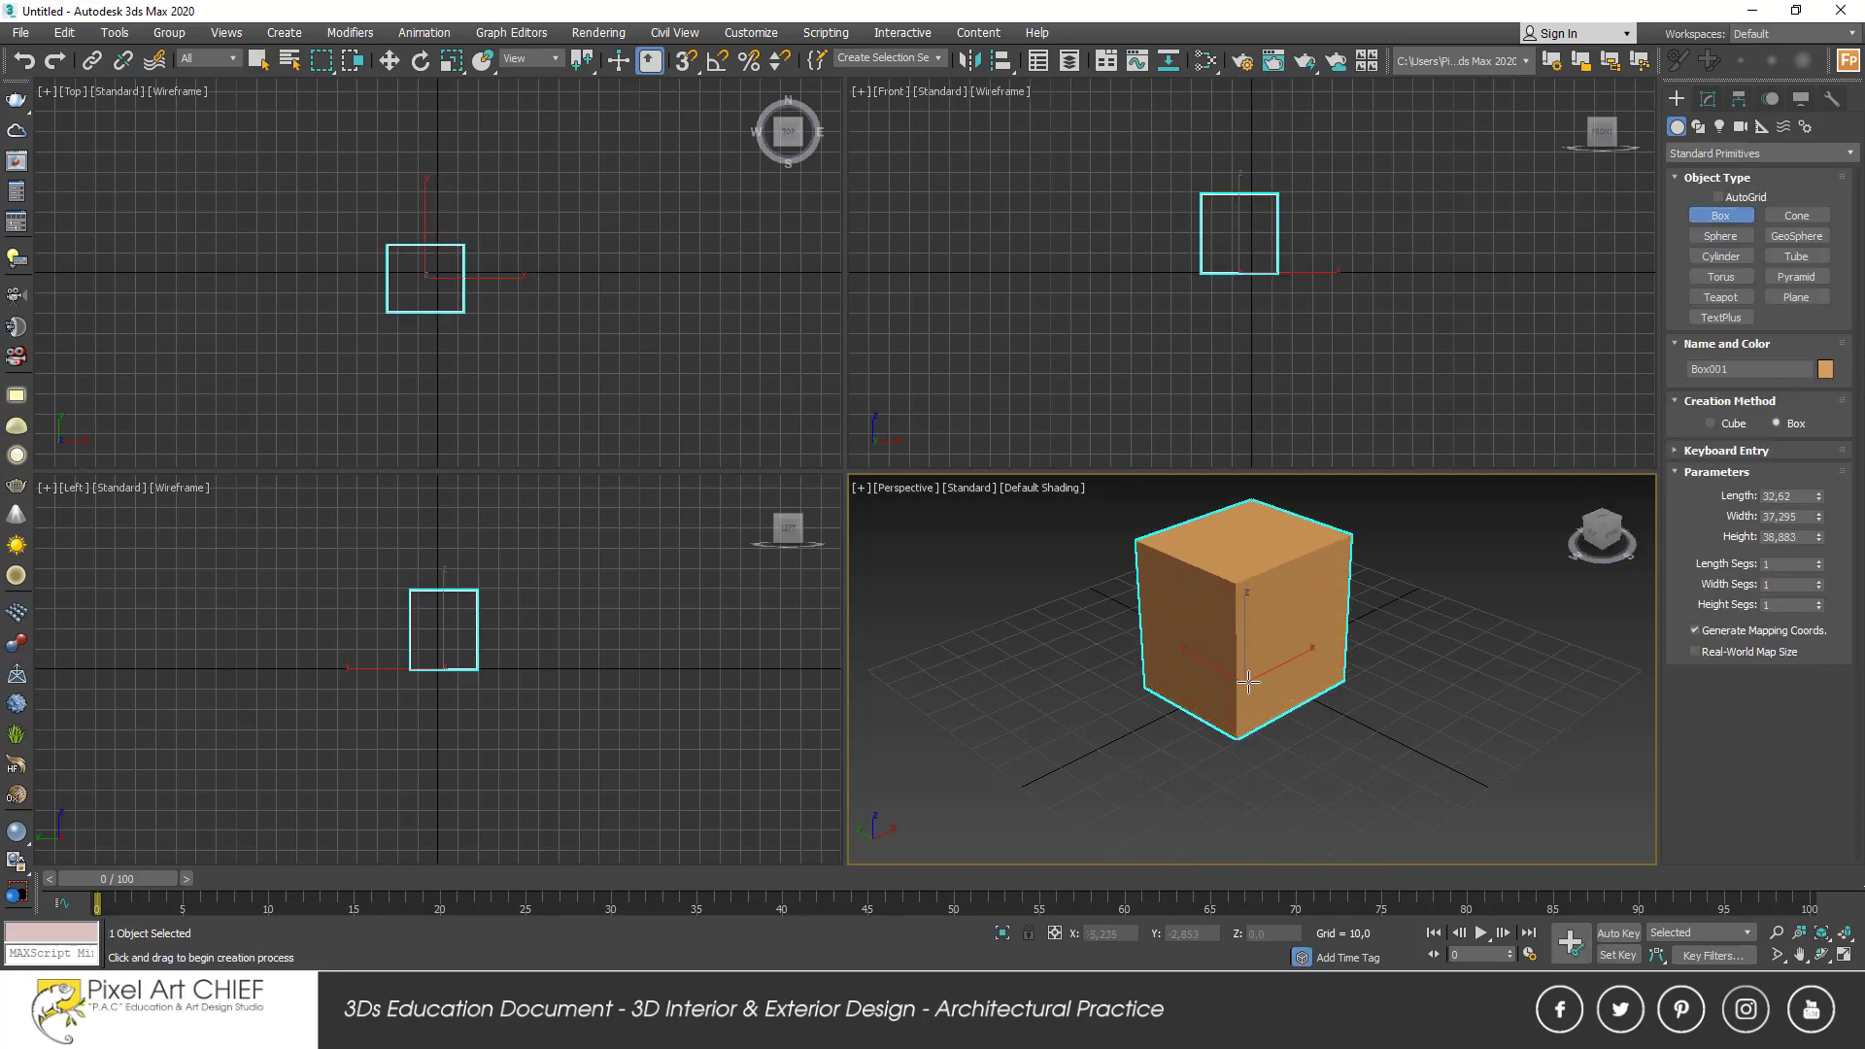
key(w)
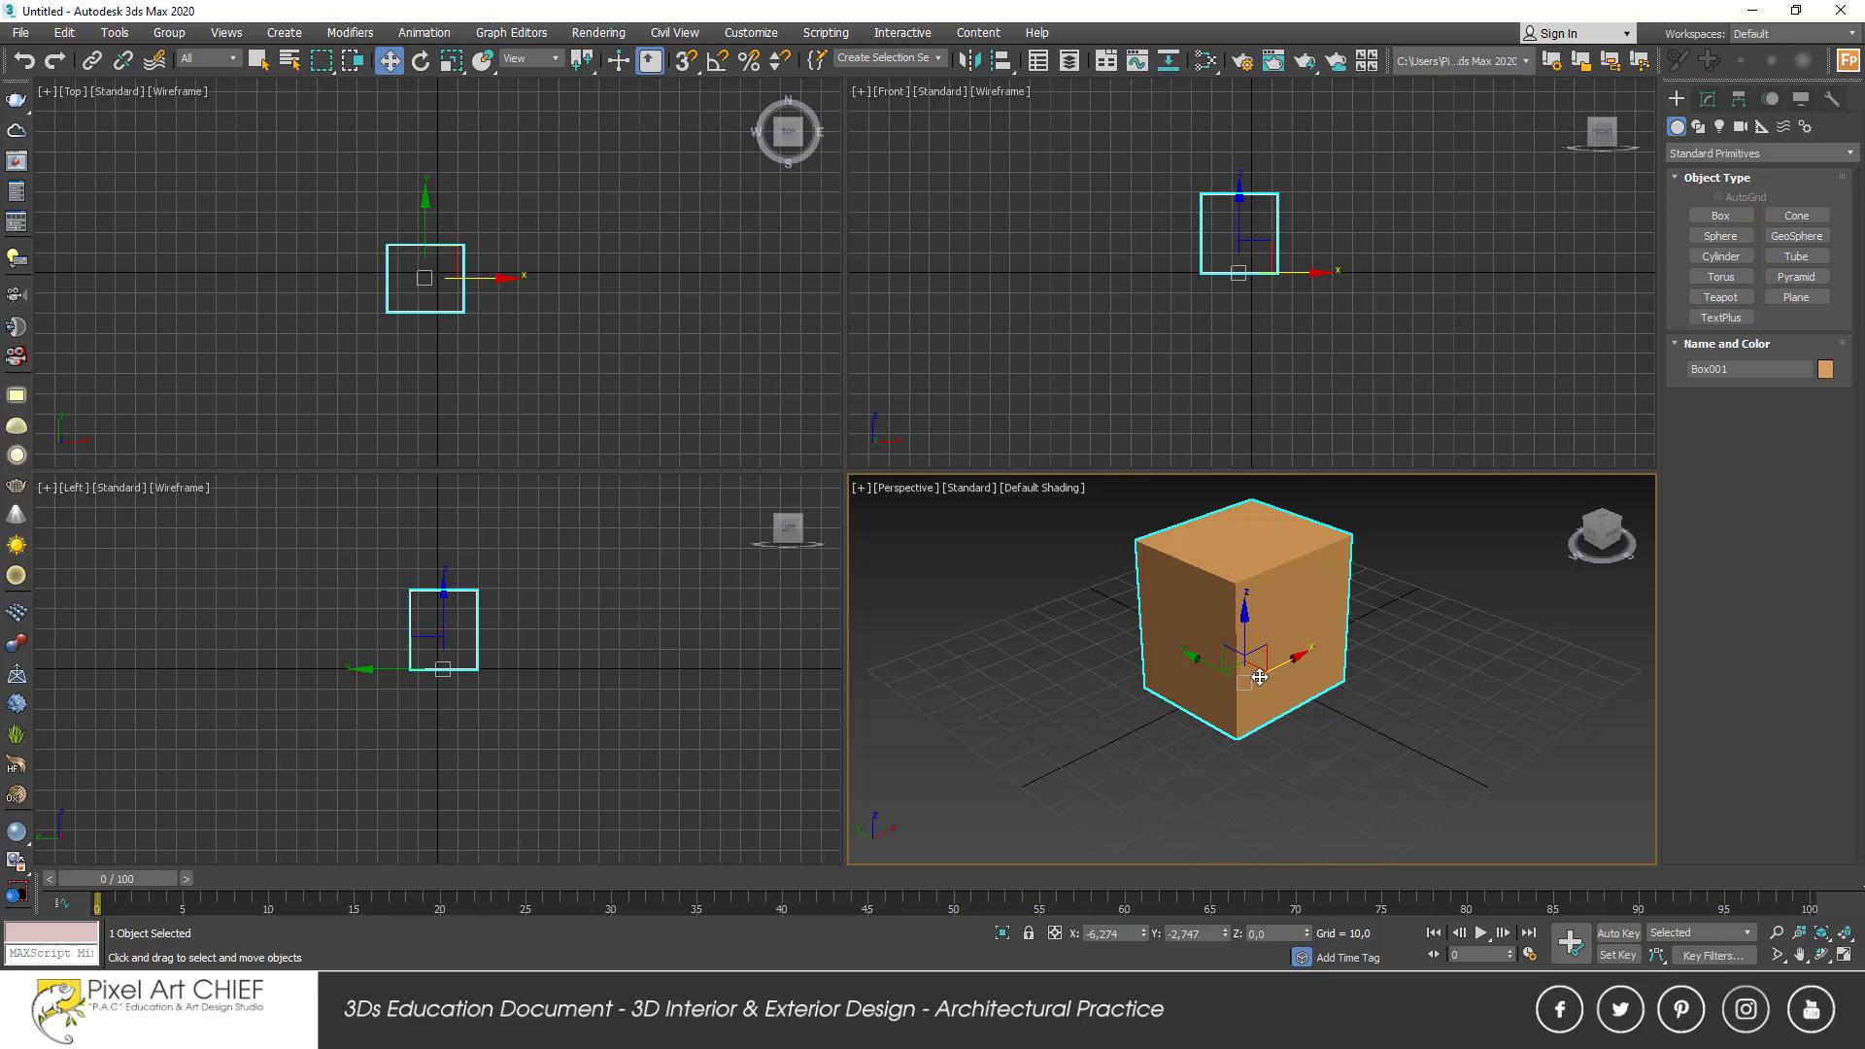
key(Delete)
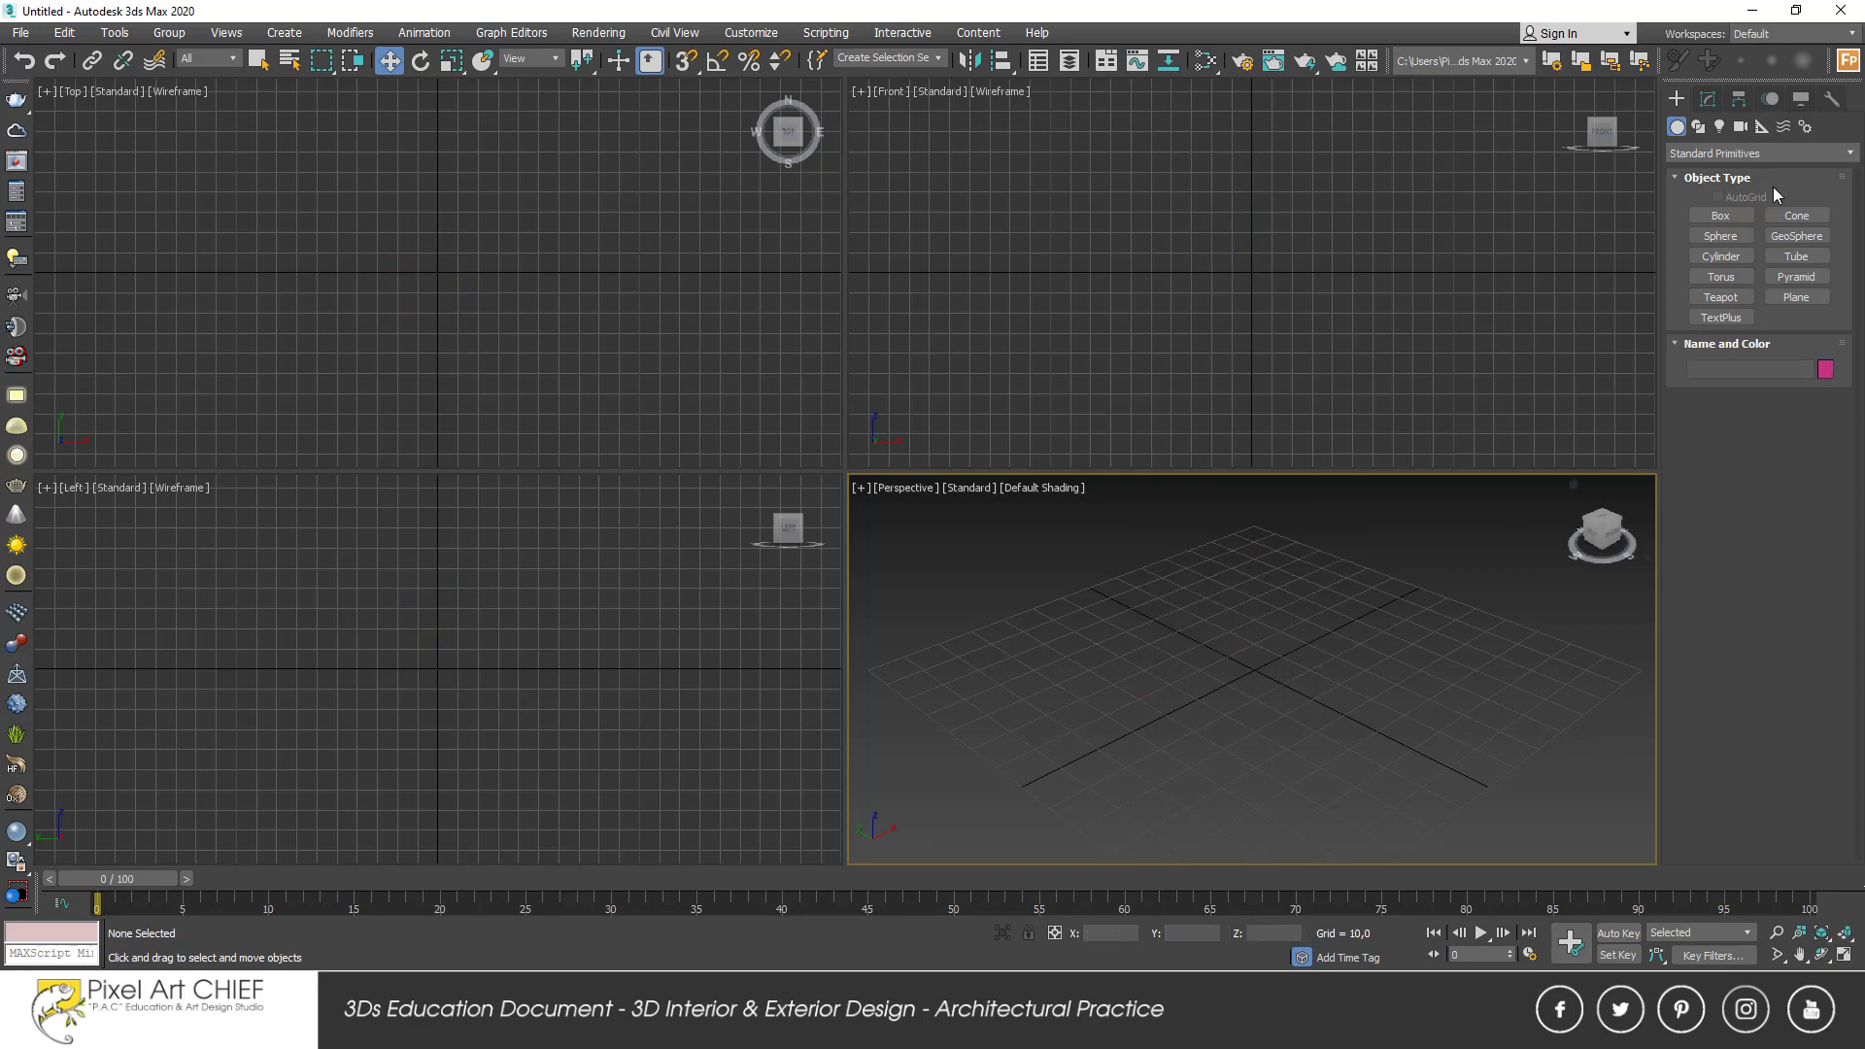
View the Motion, Display and Utilities options, and return to the Standard Primitives creation options
click(1769, 99)
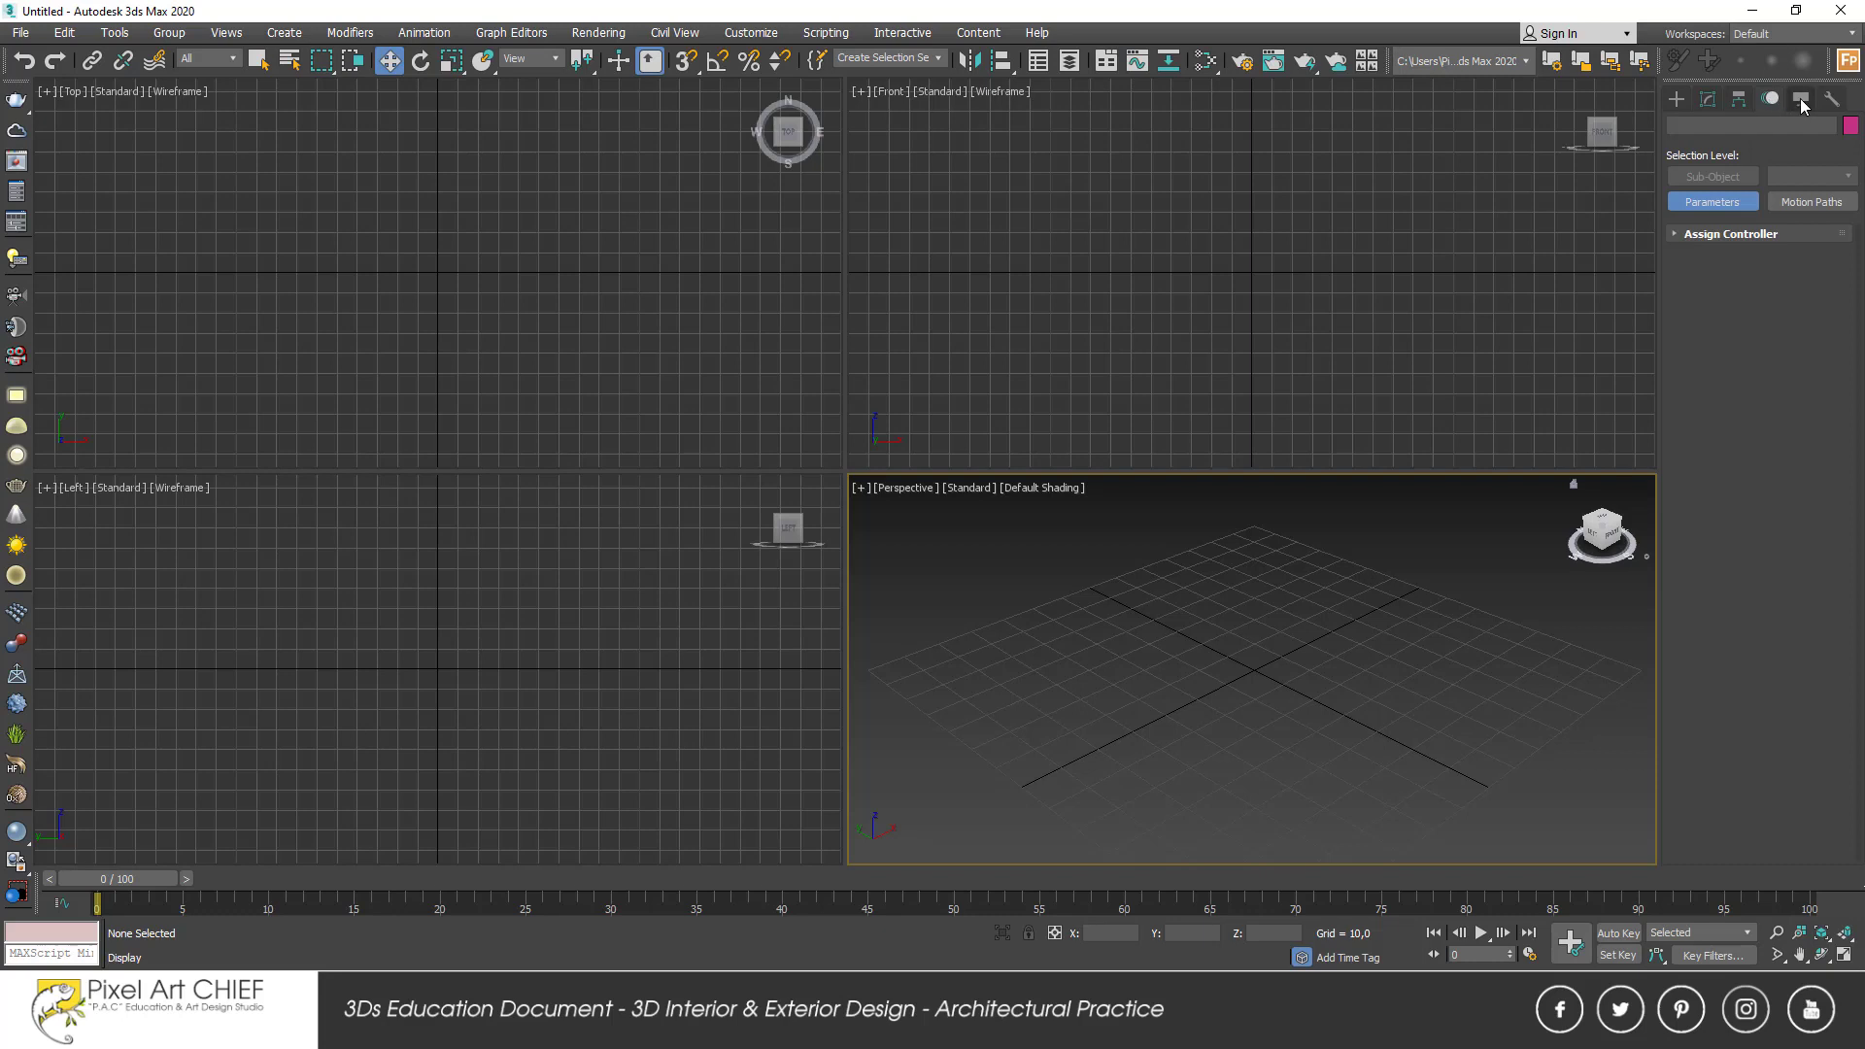
click(1800, 100)
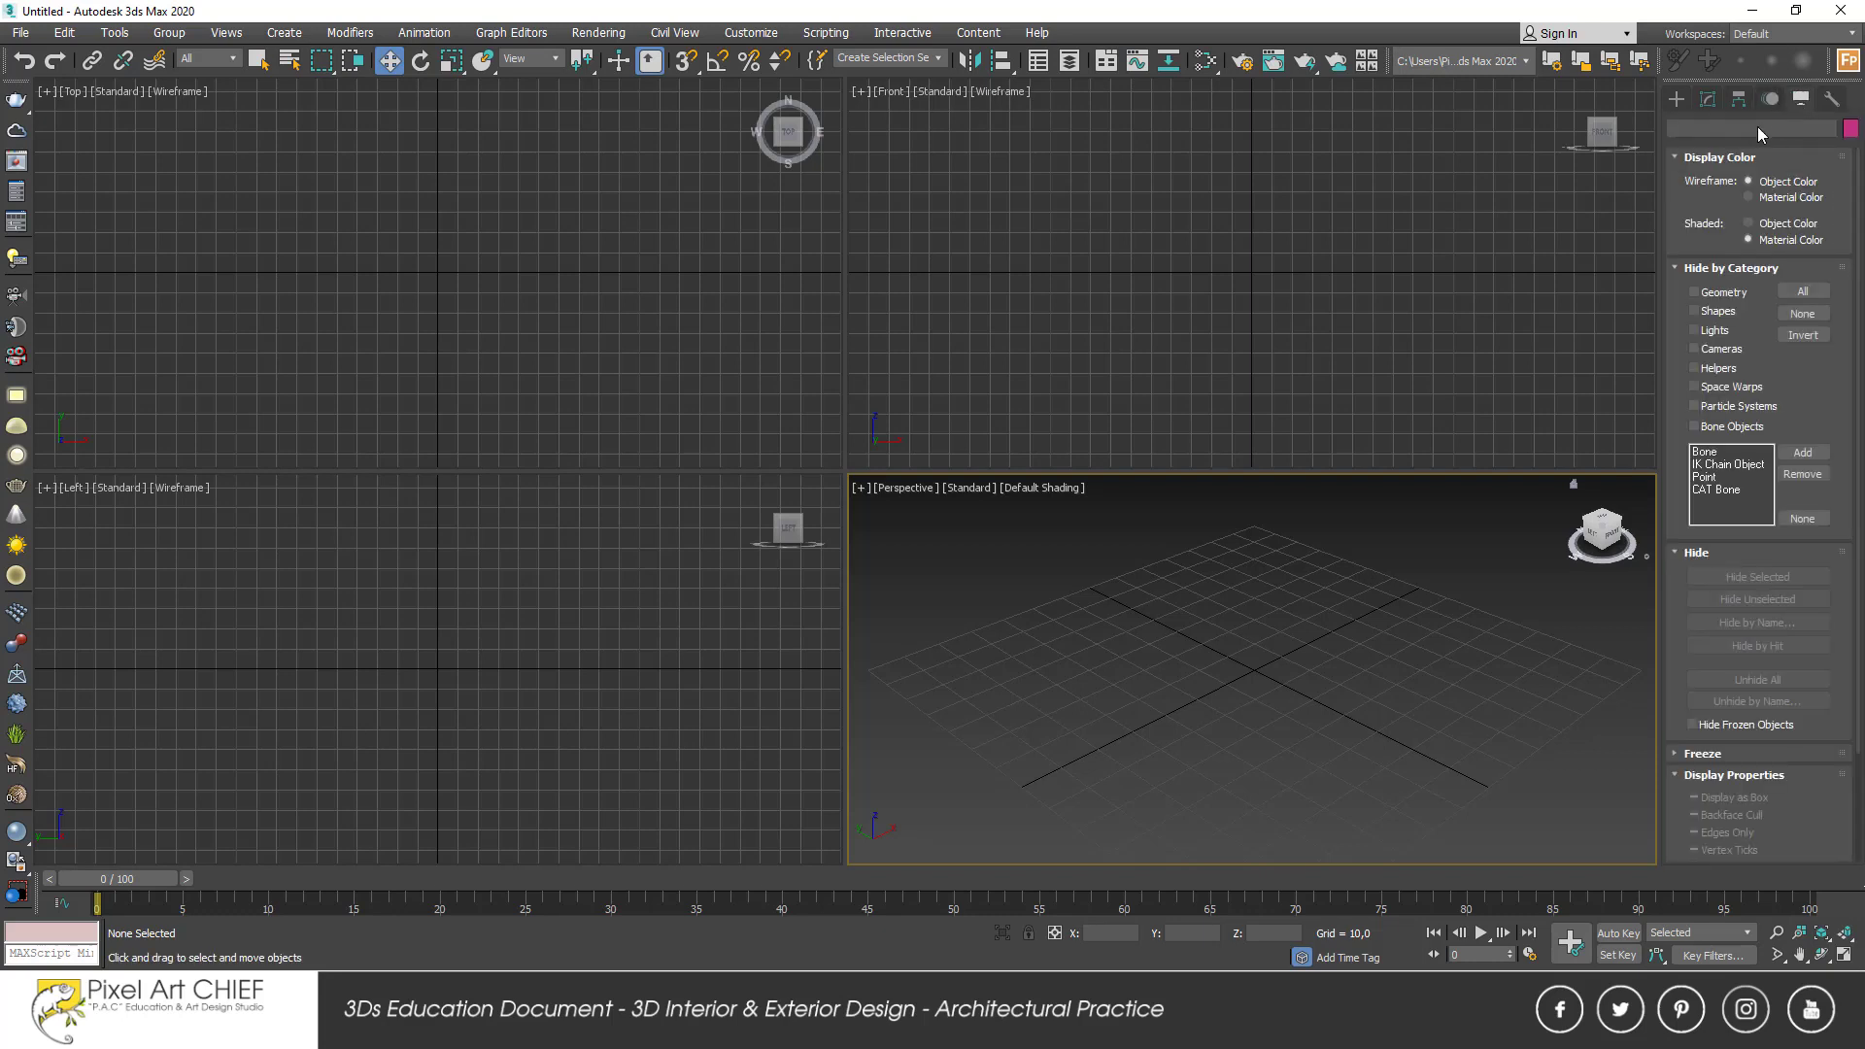
click(1830, 100)
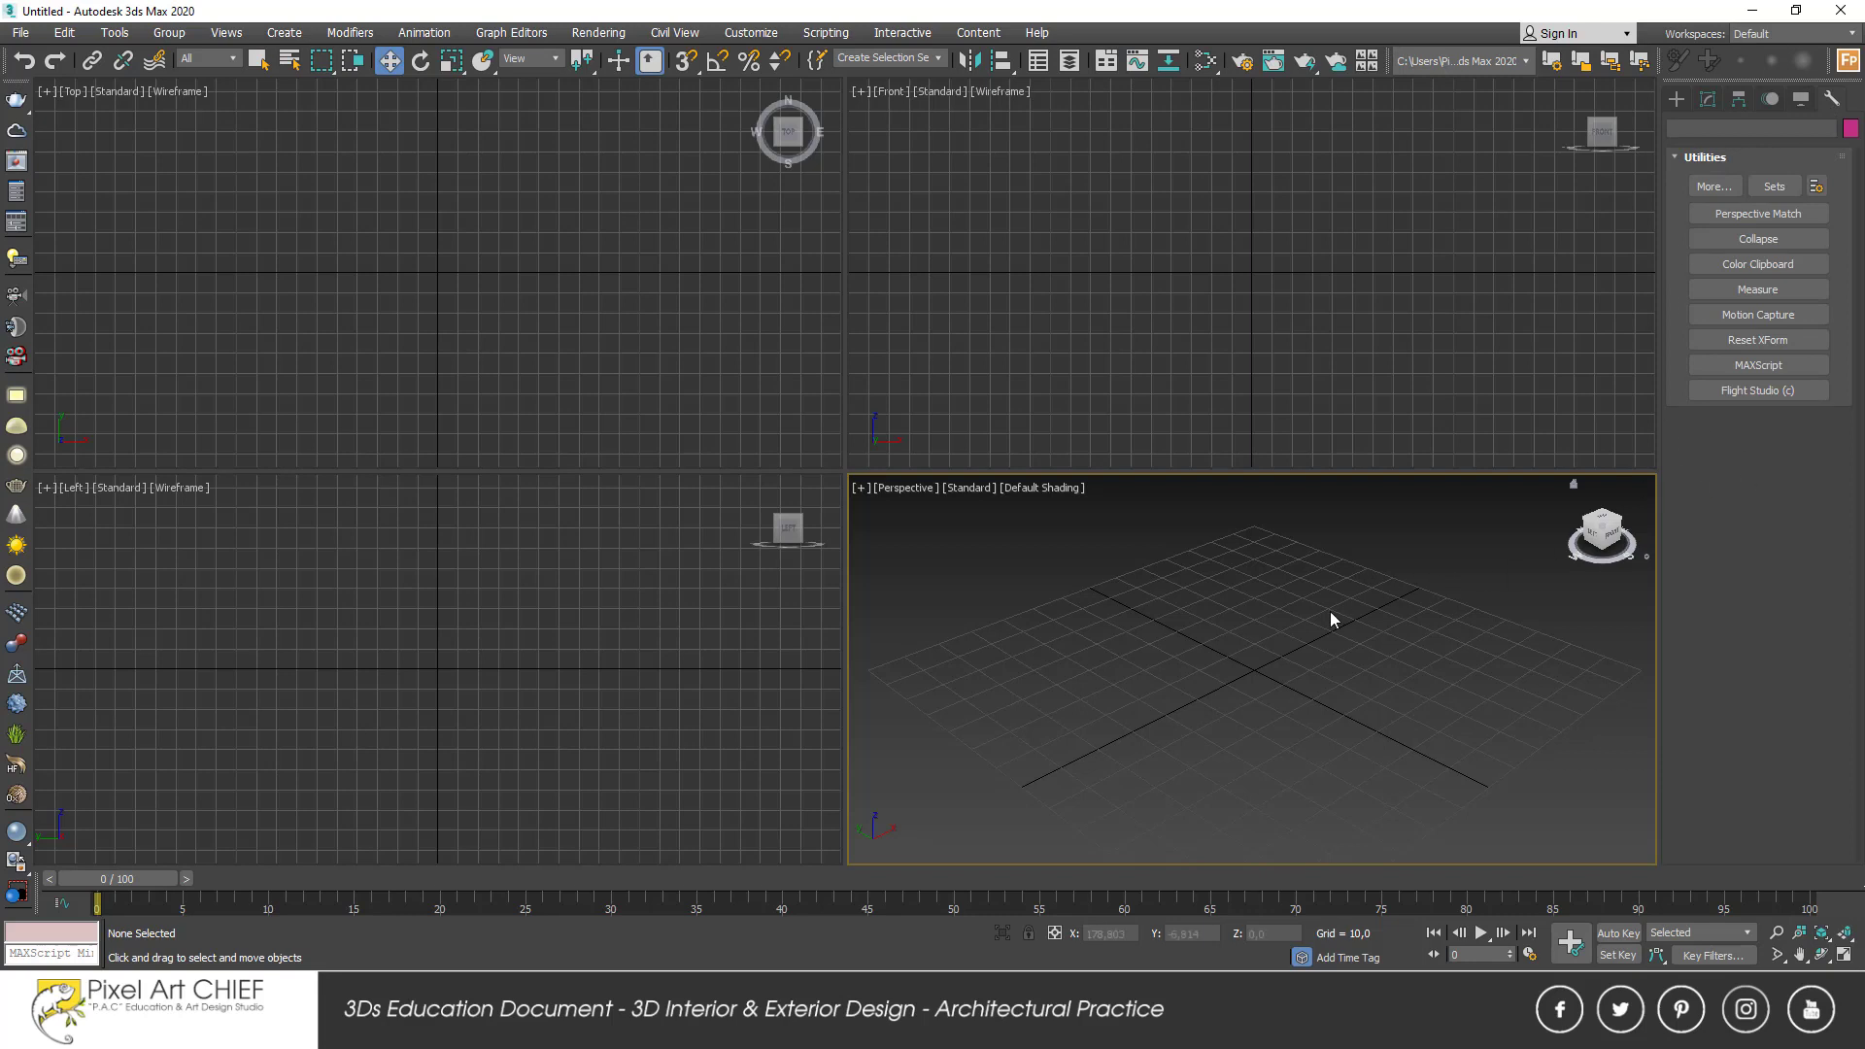
click(1676, 99)
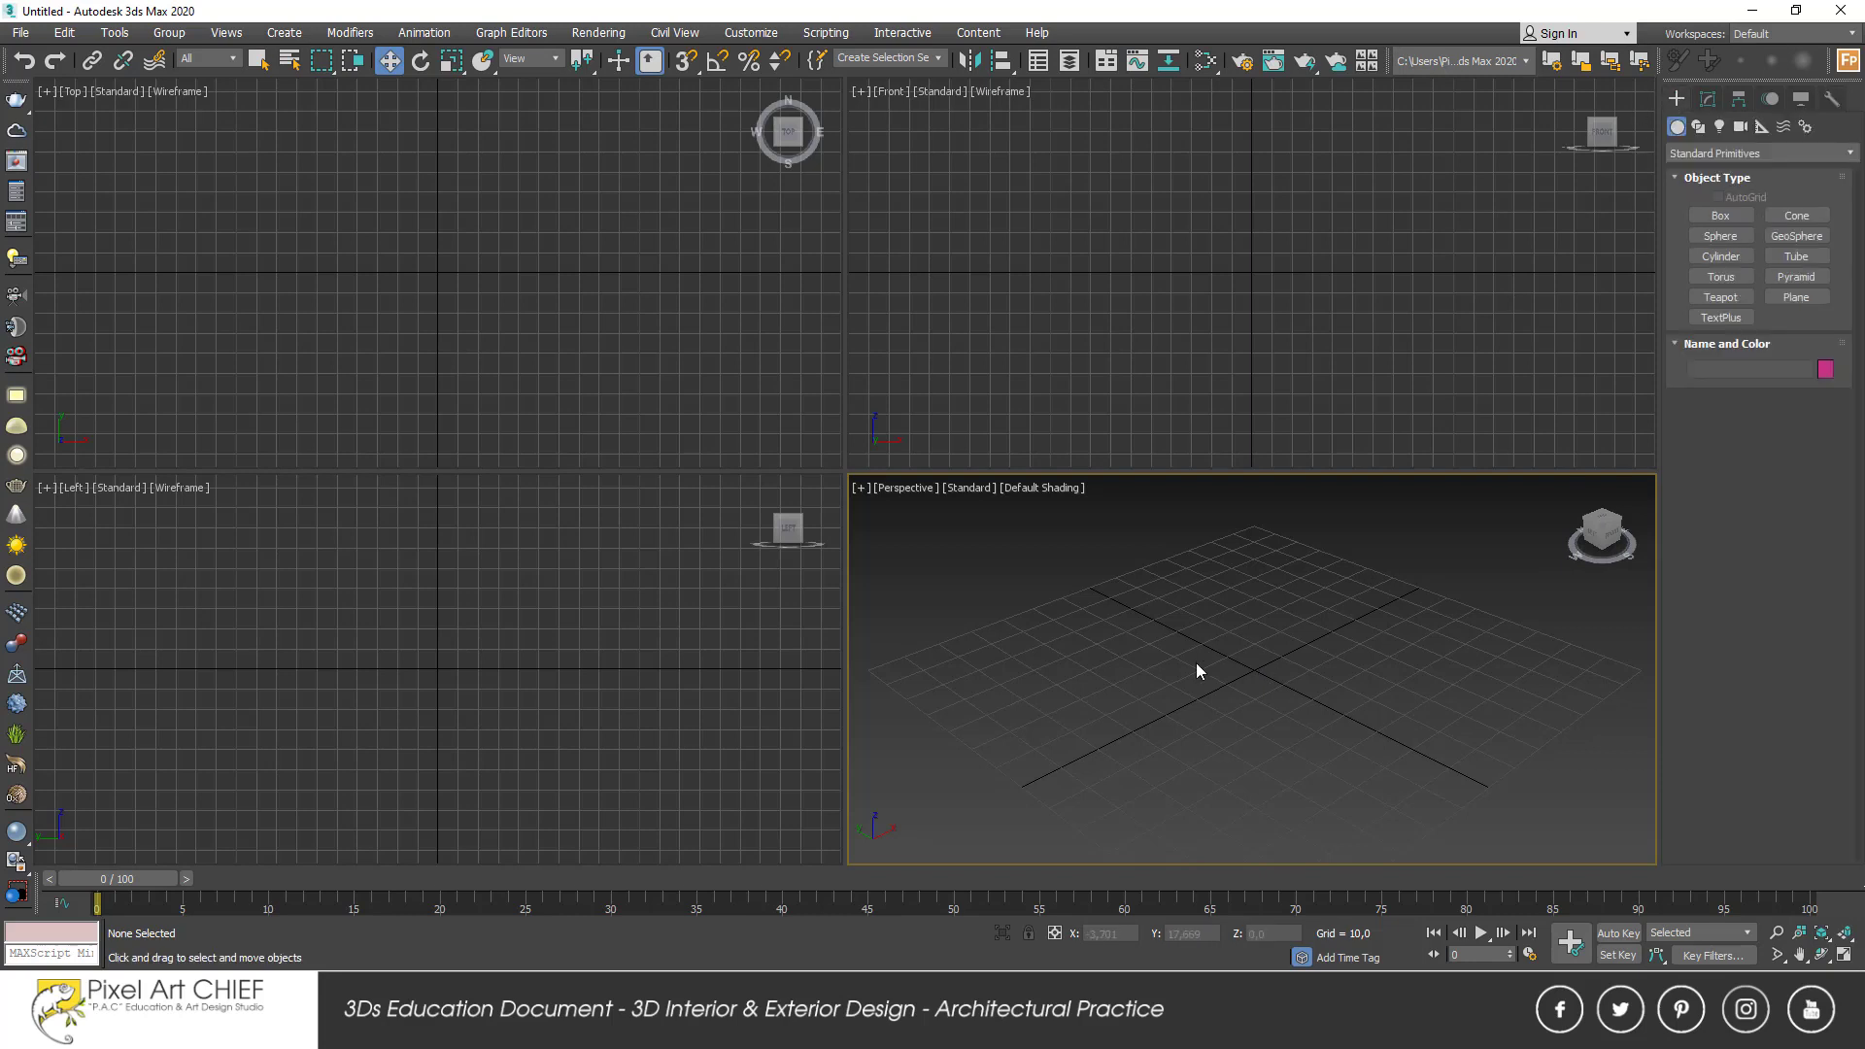